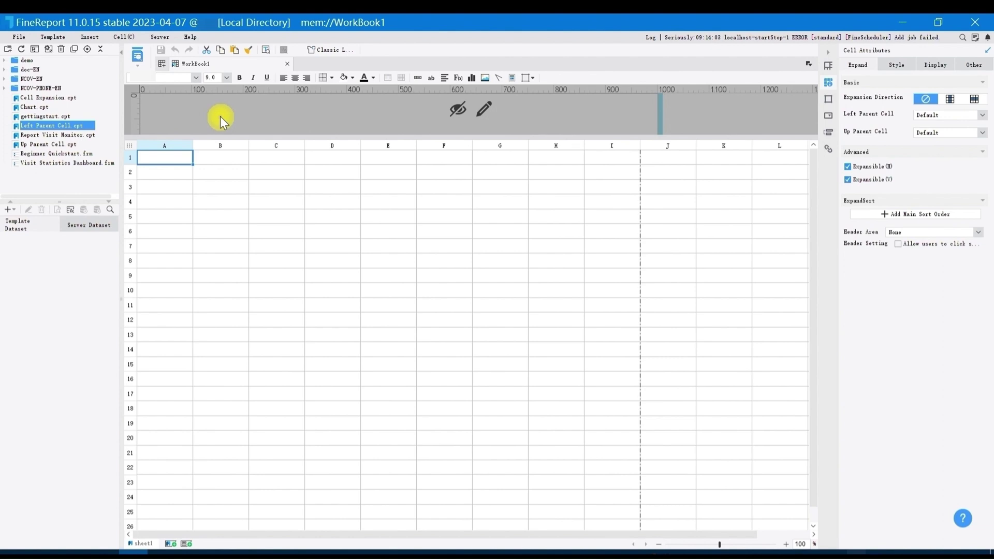
Test that the FRDemoEN data connection works, then close the connection definitions.
{"action": "left_click", "coordinate": [156, 38]}
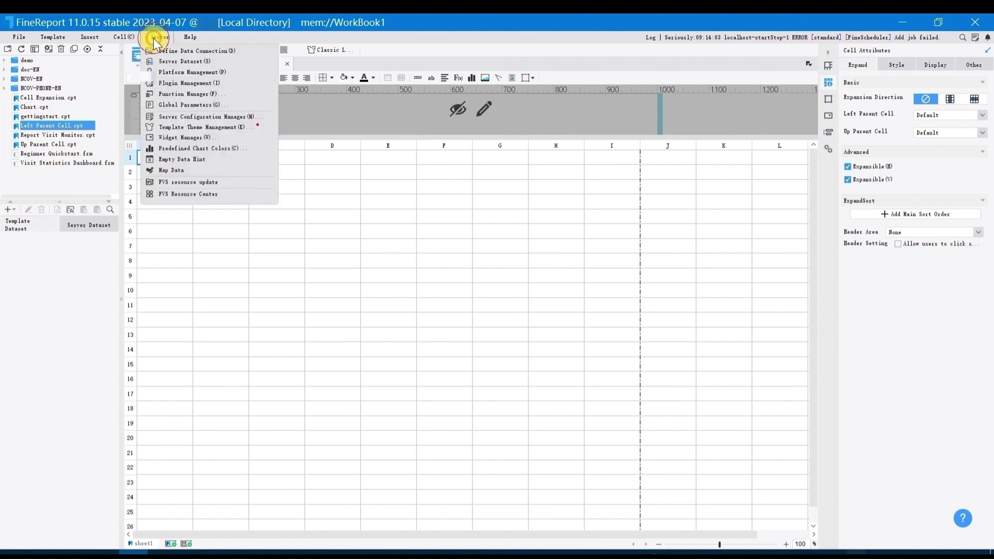
{"action": "left_click", "coordinate": [188, 51]}
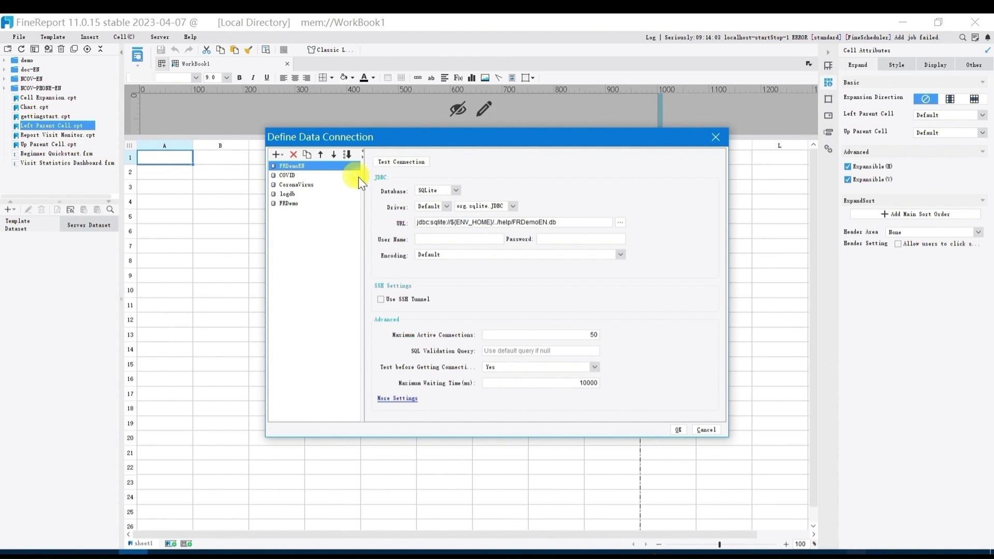
{"action": "left_click", "coordinate": [399, 162]}
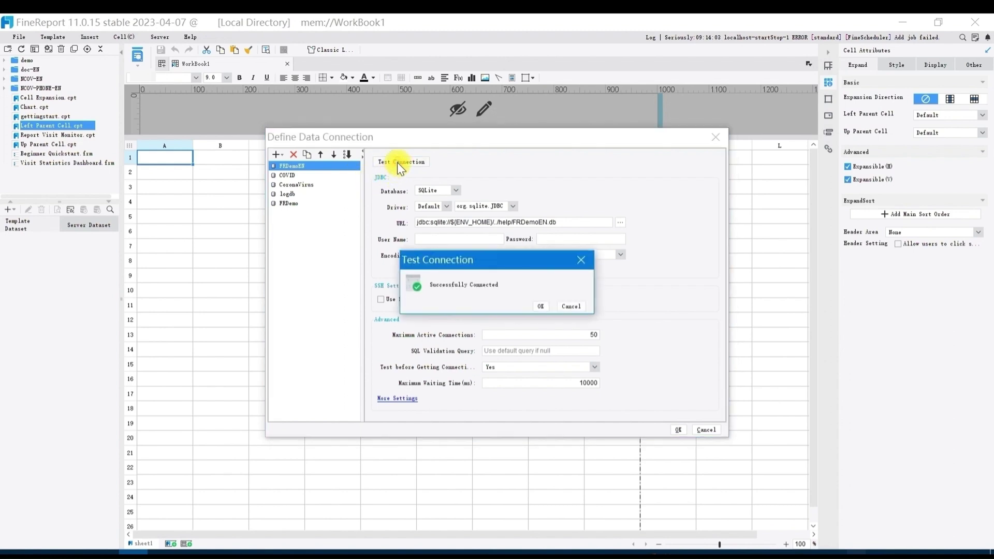
{"action": "left_click", "coordinate": [541, 306]}
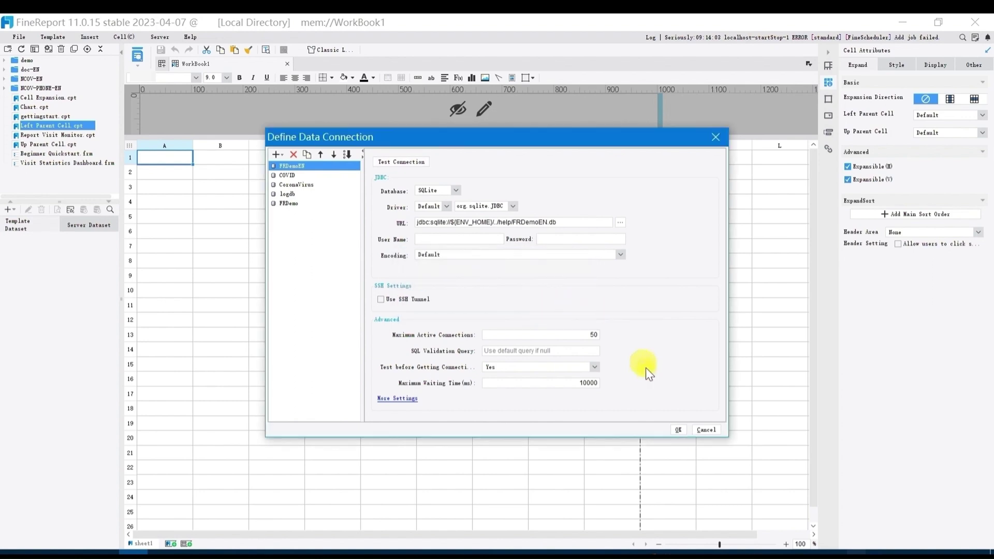
{"action": "left_click", "coordinate": [678, 429]}
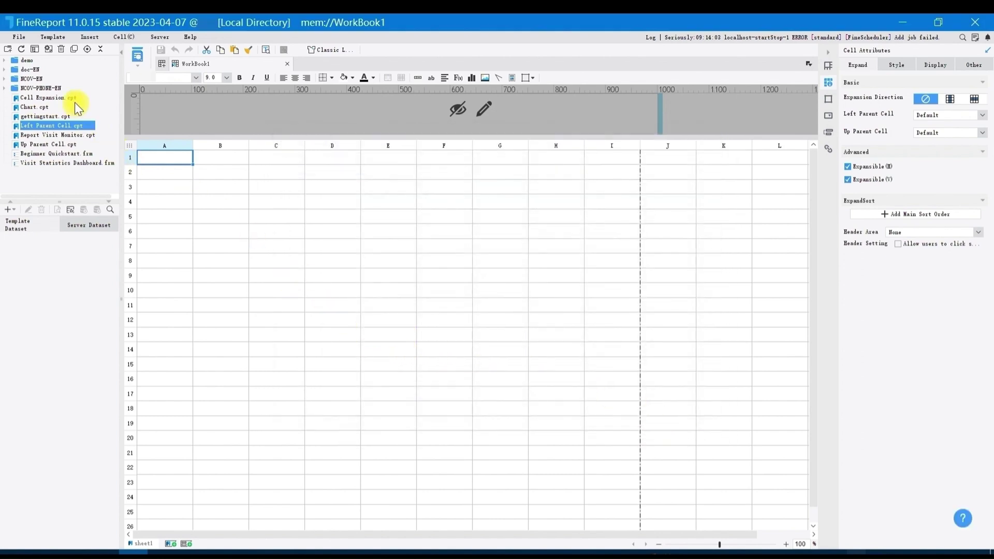
Create a new blank general report, WorkBook2, and show its Template Dataset list.
{"action": "left_click", "coordinate": [23, 37]}
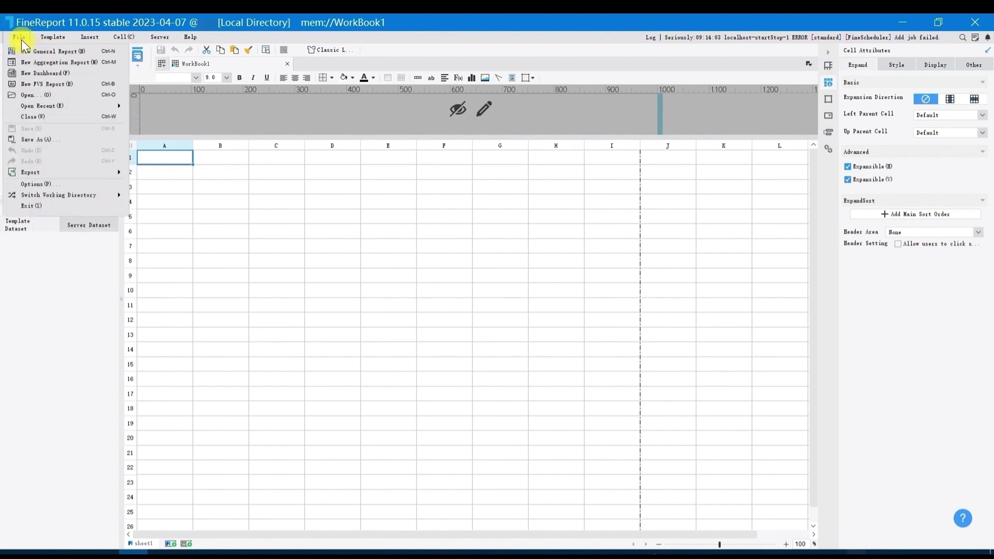
{"action": "left_click", "coordinate": [24, 52]}
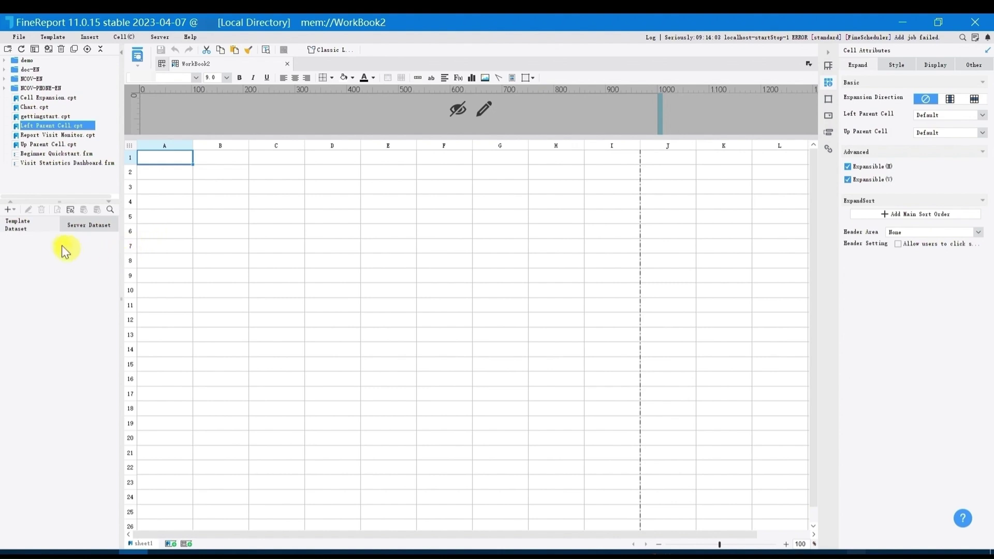
{"action": "left_click", "coordinate": [33, 228]}
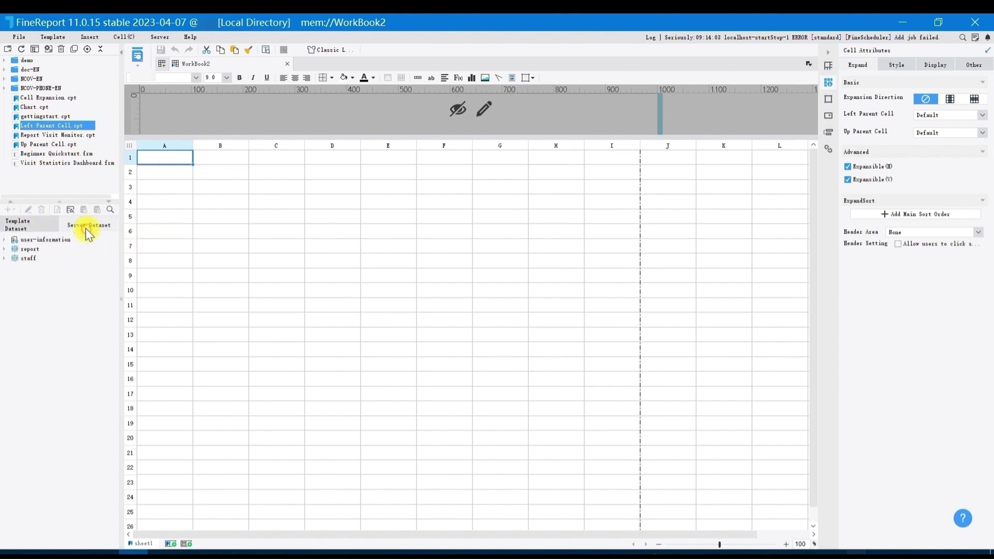
{"action": "left_click", "coordinate": [30, 226]}
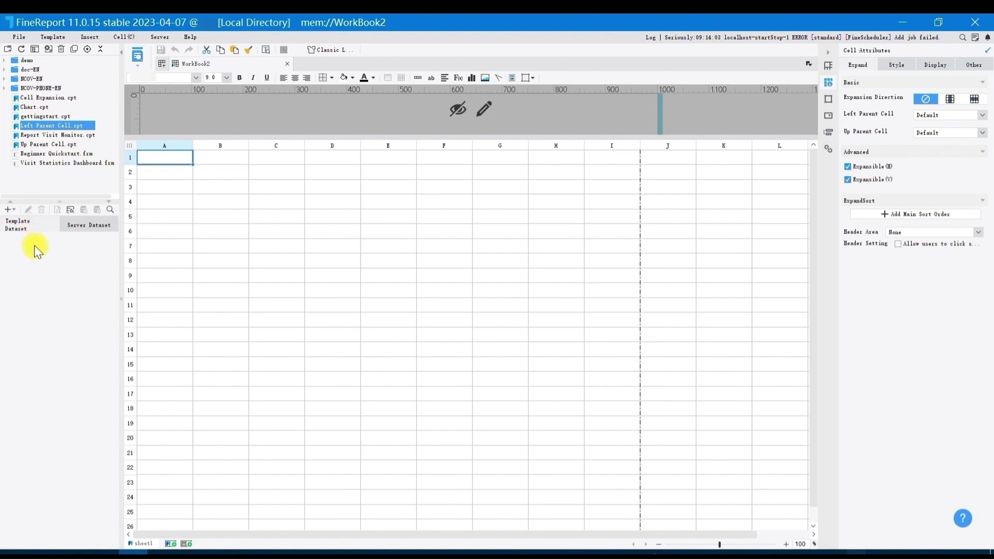
Add DB Query dataset ds1 with SELECT * FROM SALES_VOLUME, preview the returned rows, and save it.
{"action": "left_click", "coordinate": [11, 209]}
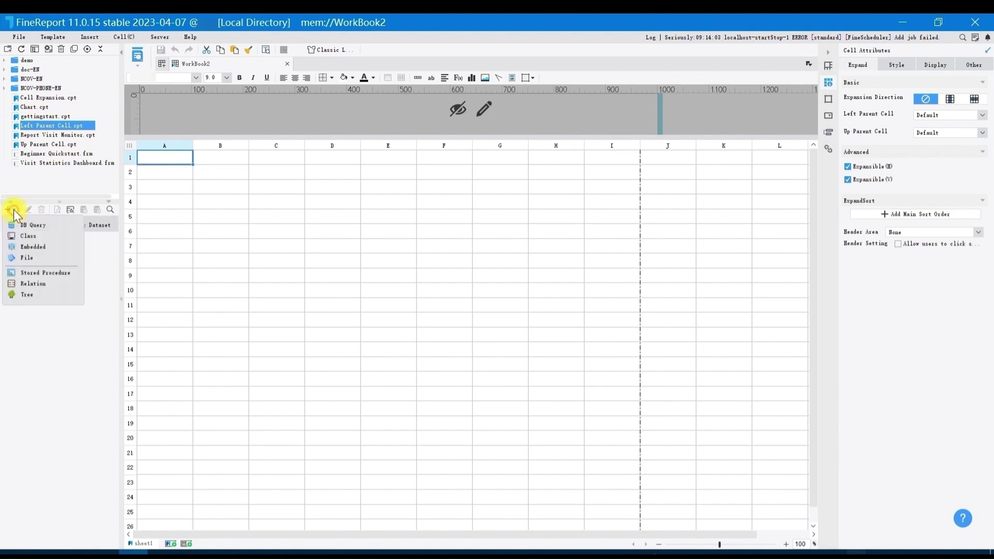
{"action": "left_click", "coordinate": [60, 226]}
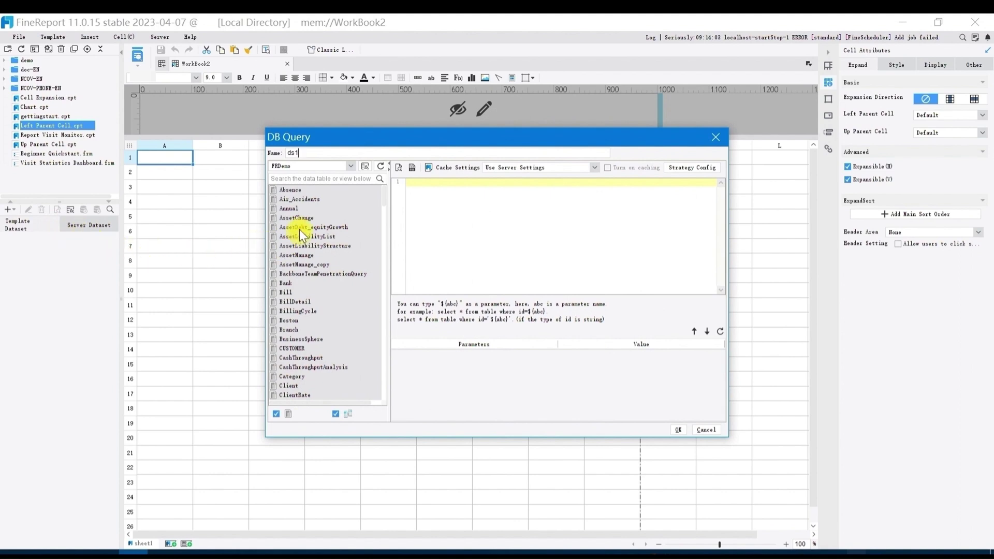
{"action": "left_click", "coordinate": [451, 189]}
{"action": "type", "text": "SELECT *"}
{"action": "key", "text": "Return"}
{"action": "type", "text": "FROM "}
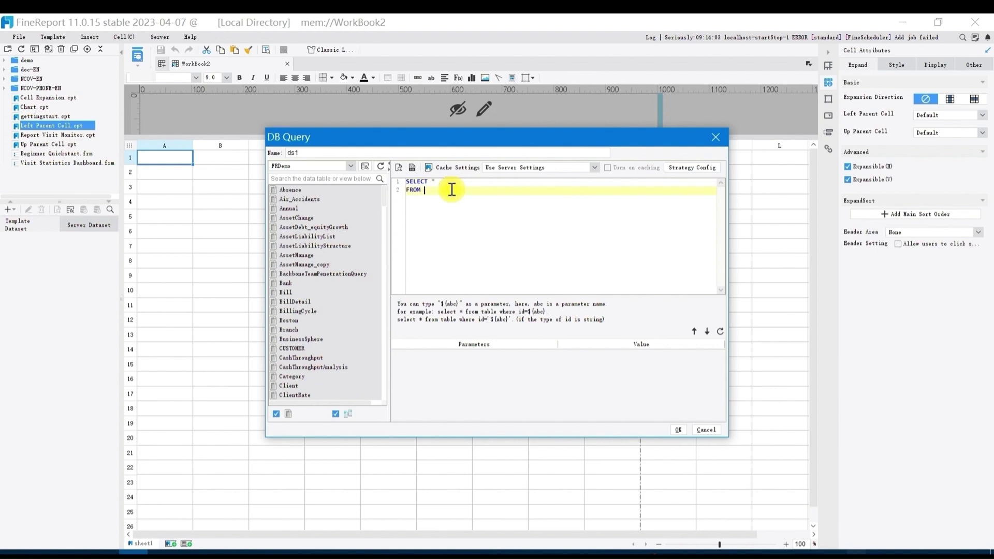
{"action": "type", "text": "SALES_VOLUME"}
{"action": "left_click", "coordinate": [399, 166]}
{"action": "scroll", "coordinate": [553, 276], "scroll_direction": "down", "scroll_amount": 7}
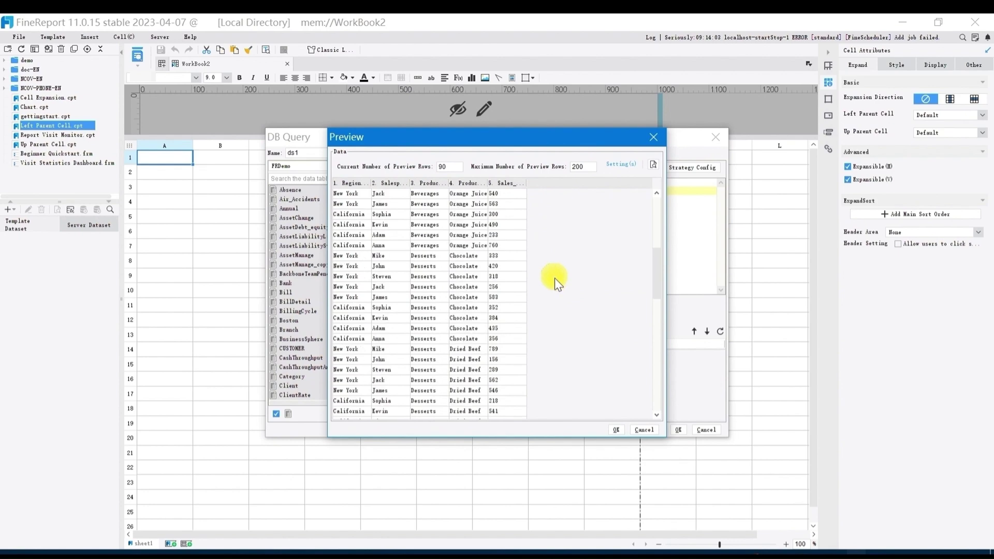
{"action": "left_click", "coordinate": [616, 428]}
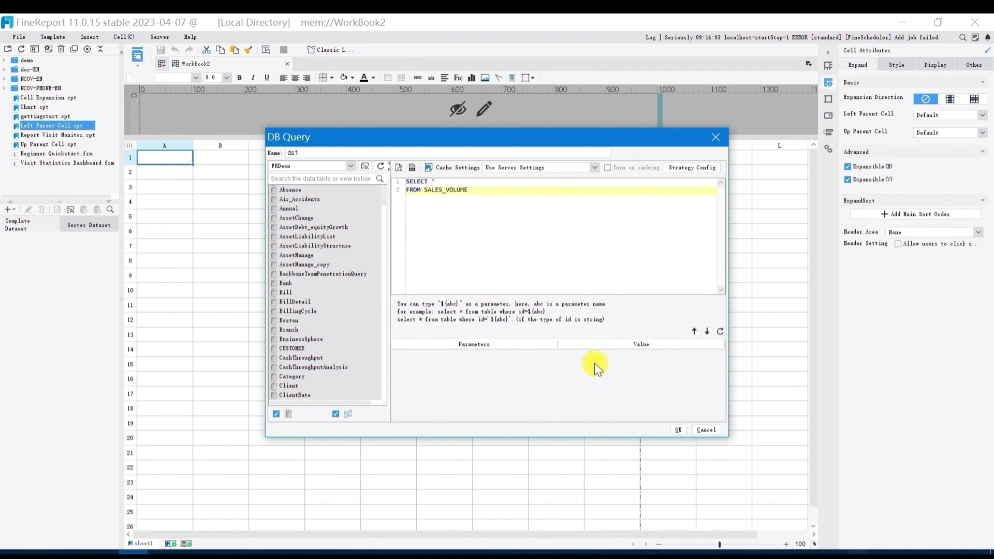
{"action": "left_click", "coordinate": [676, 430]}
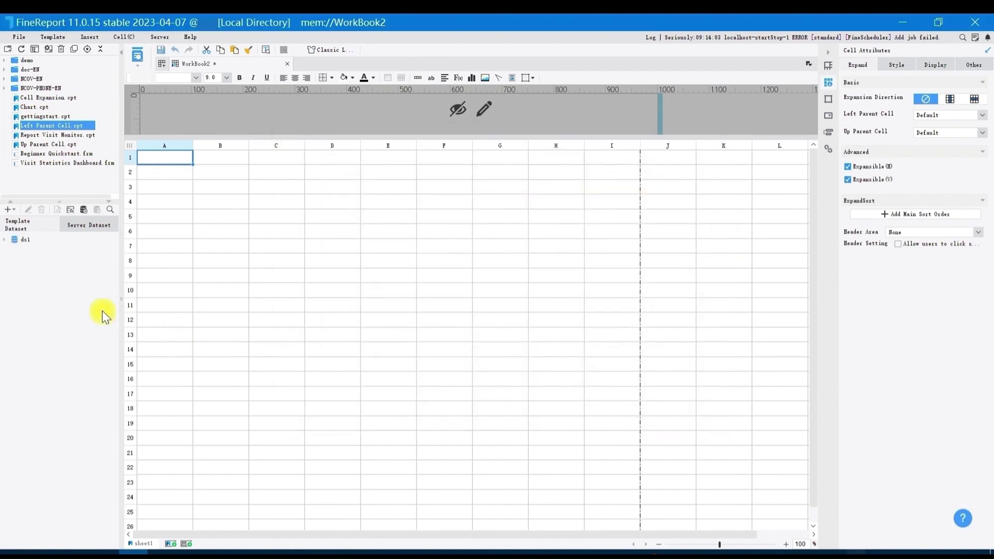
Merge A1:D2 into one cell titled 'Region Sales Situation'.
{"action": "left_click", "coordinate": [5, 240]}
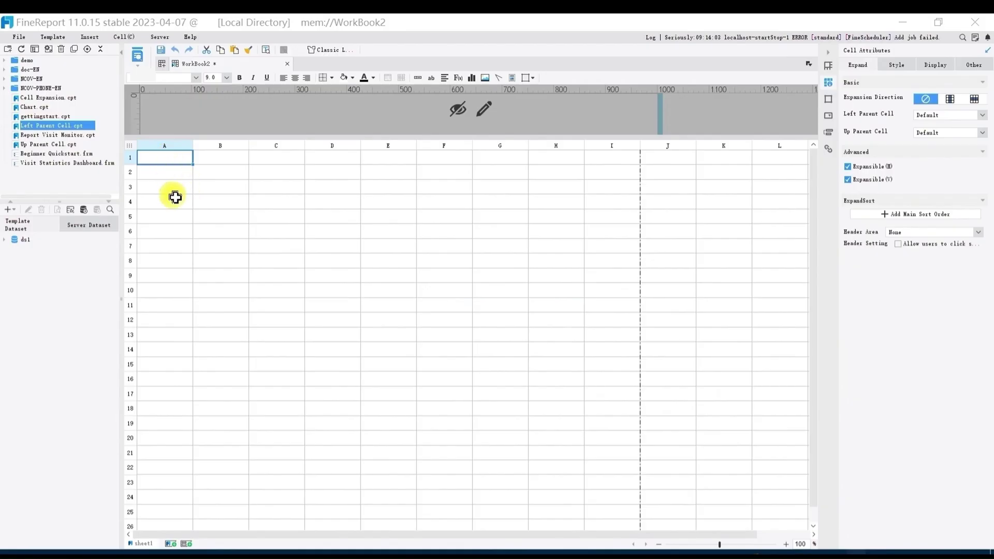
{"action": "left_click_drag", "start_coordinate": [162, 156], "coordinate": [331, 174]}
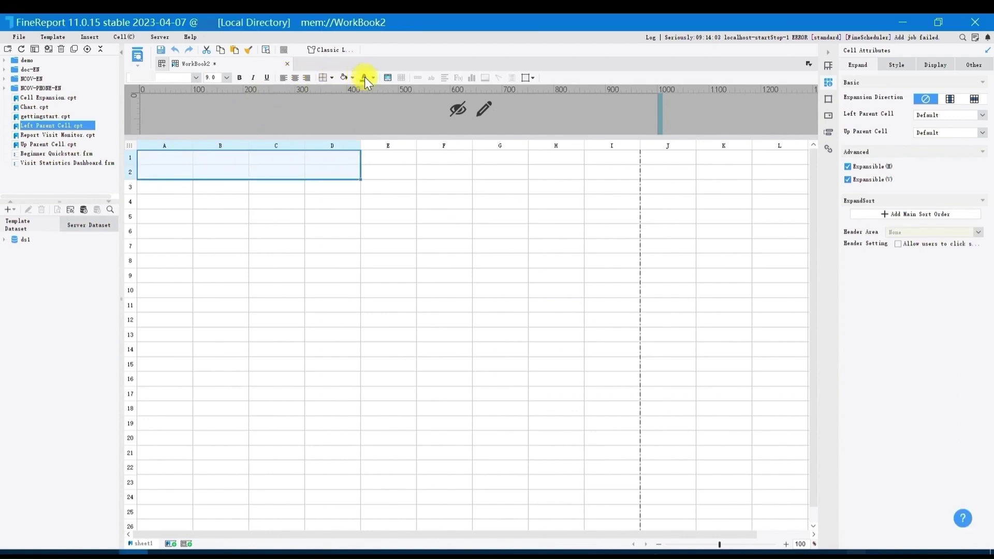
{"action": "left_click", "coordinate": [388, 78]}
{"action": "left_click", "coordinate": [479, 302]}
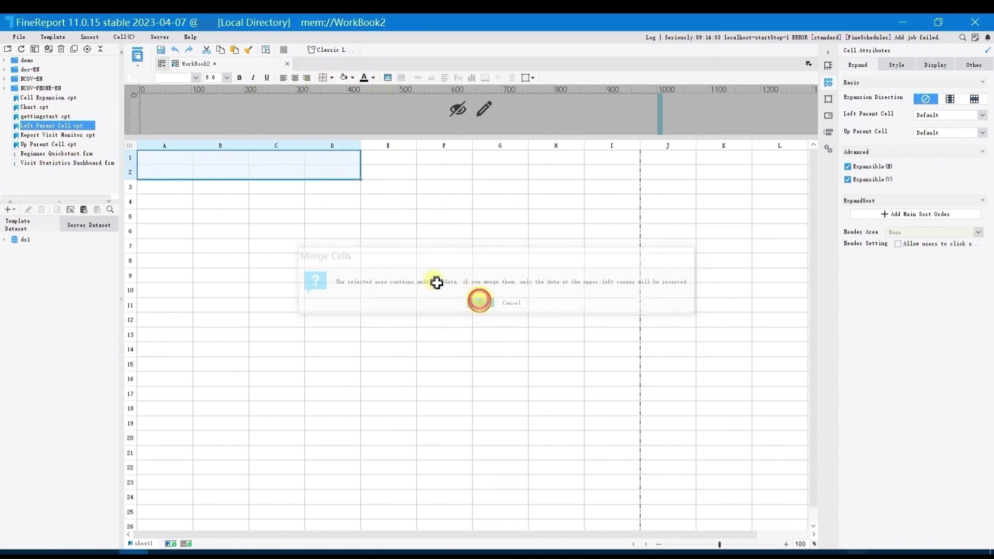
{"action": "double_click", "coordinate": [232, 159]}
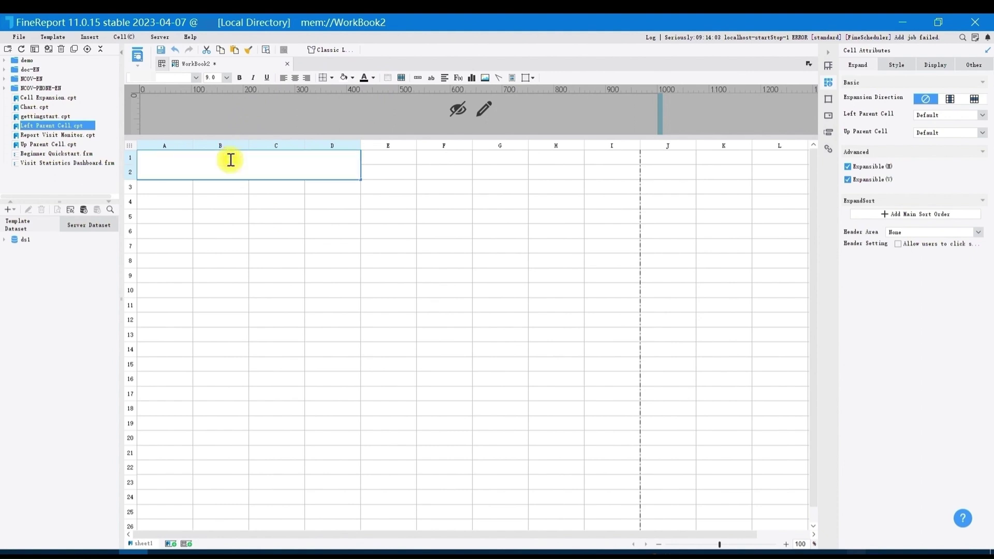
{"action": "type", "text": "Region Sales Situation"}
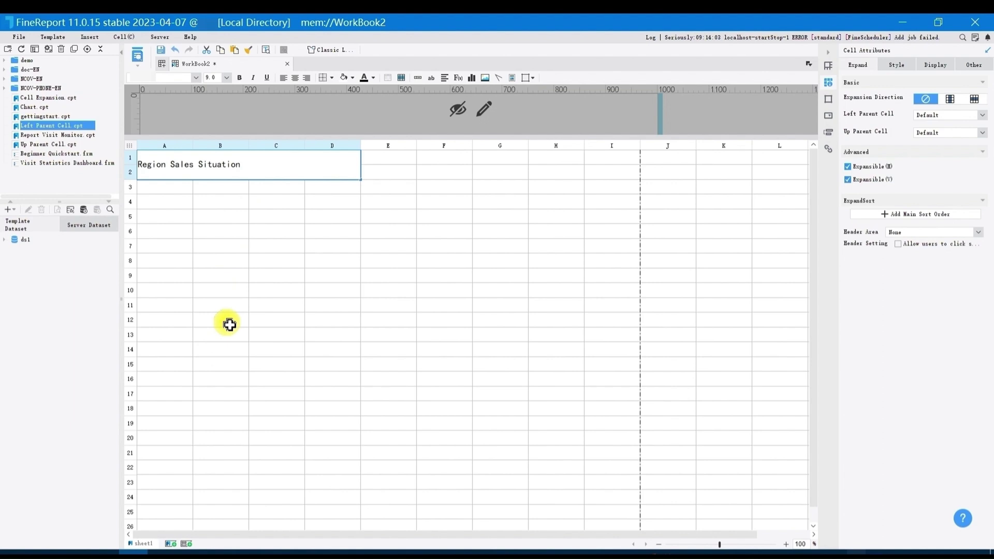
{"action": "key", "text": "Return"}
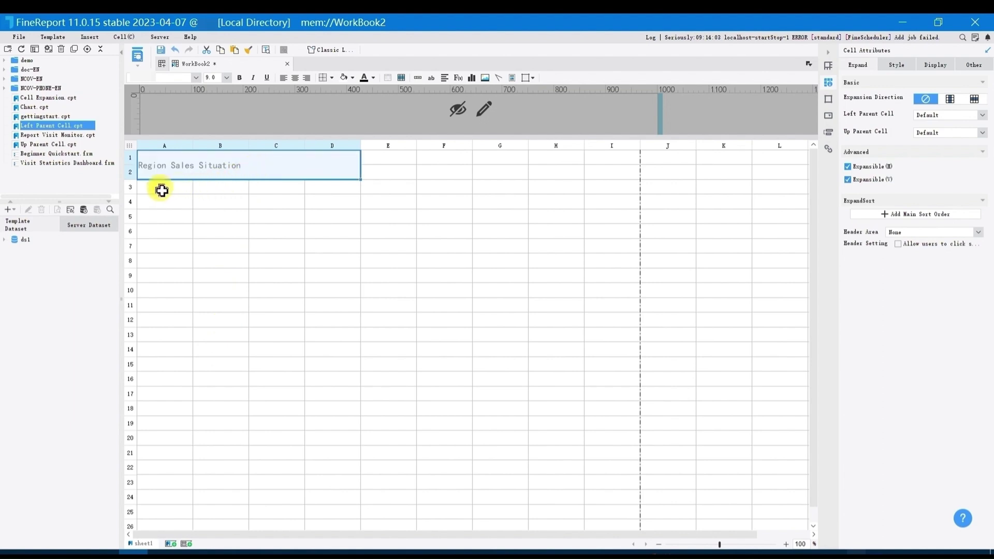
Merge cells A3 and B3 into one header cell.
{"action": "left_click_drag", "start_coordinate": [162, 191], "coordinate": [202, 188]}
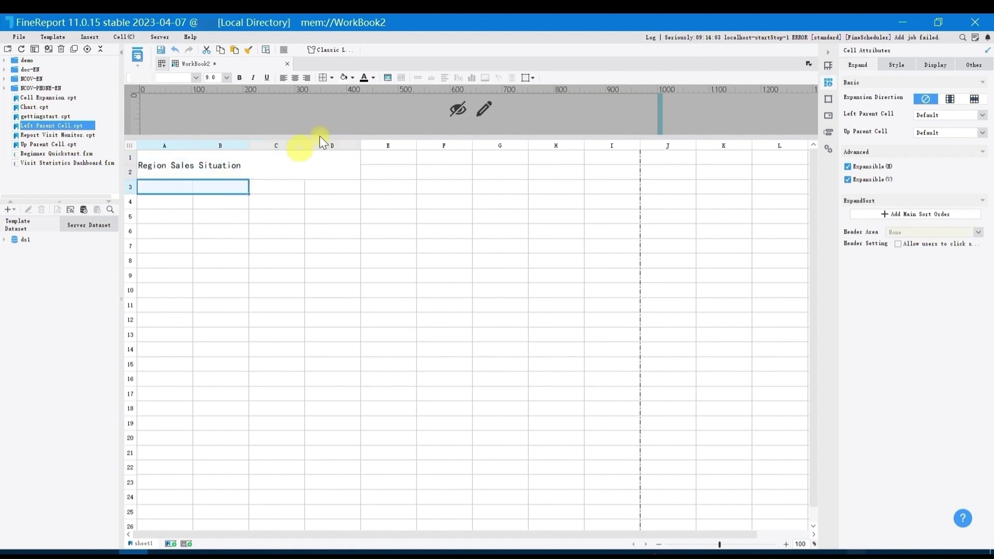
{"action": "left_click", "coordinate": [387, 78]}
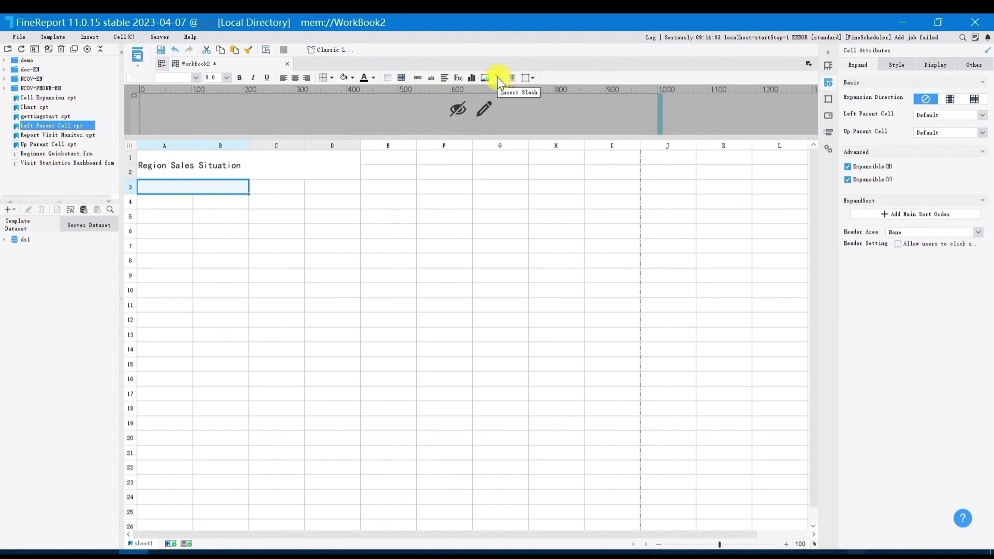
{"action": "left_click", "coordinate": [497, 76]}
Give A3 a diagonal-split header labelled Product, Salesperson and Region.
{"action": "left_click", "coordinate": [439, 231]}
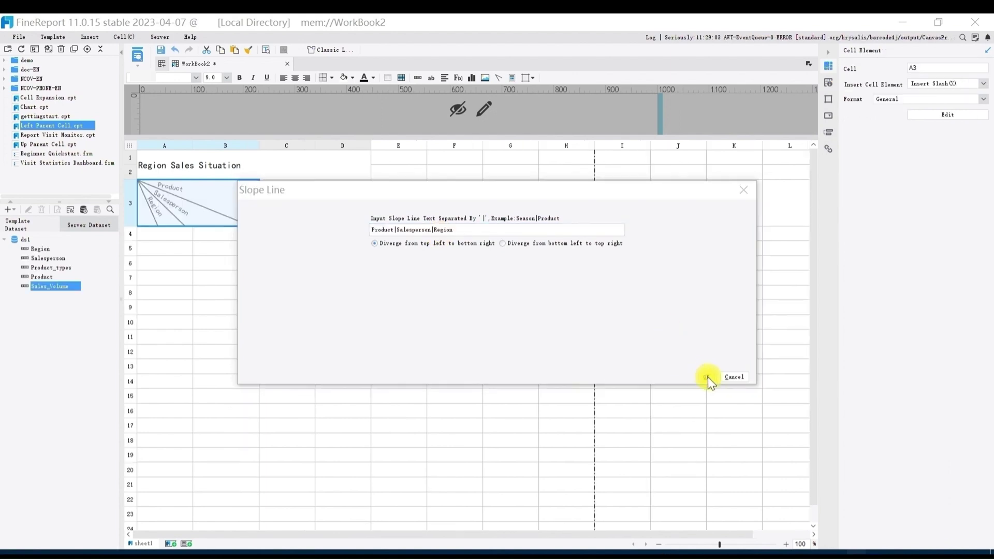
{"action": "left_click", "coordinate": [707, 377]}
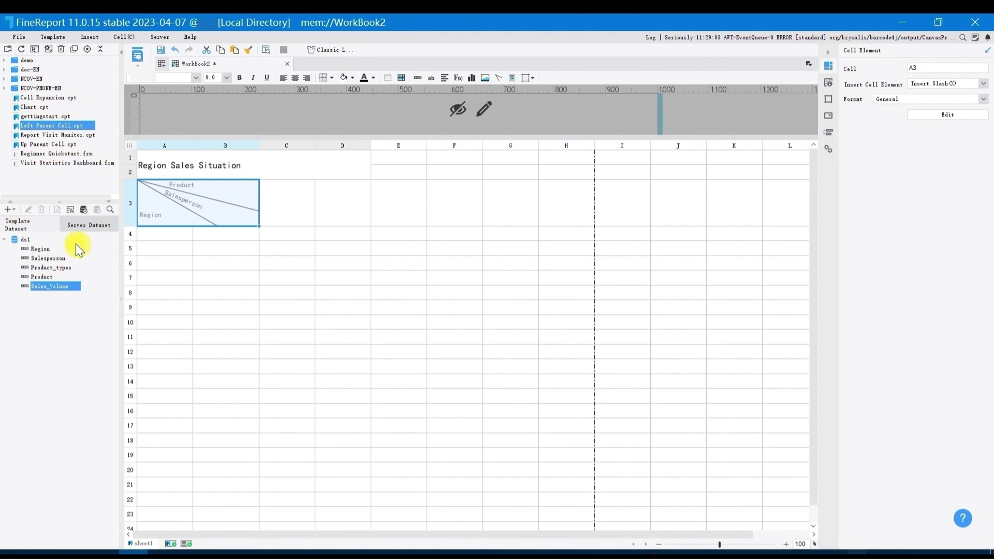
Place ds1 fields Region in A4, Salesperson in B4, Product in C3 and Sales_Volume in C4.
{"action": "left_click_drag", "start_coordinate": [44, 247], "coordinate": [149, 237]}
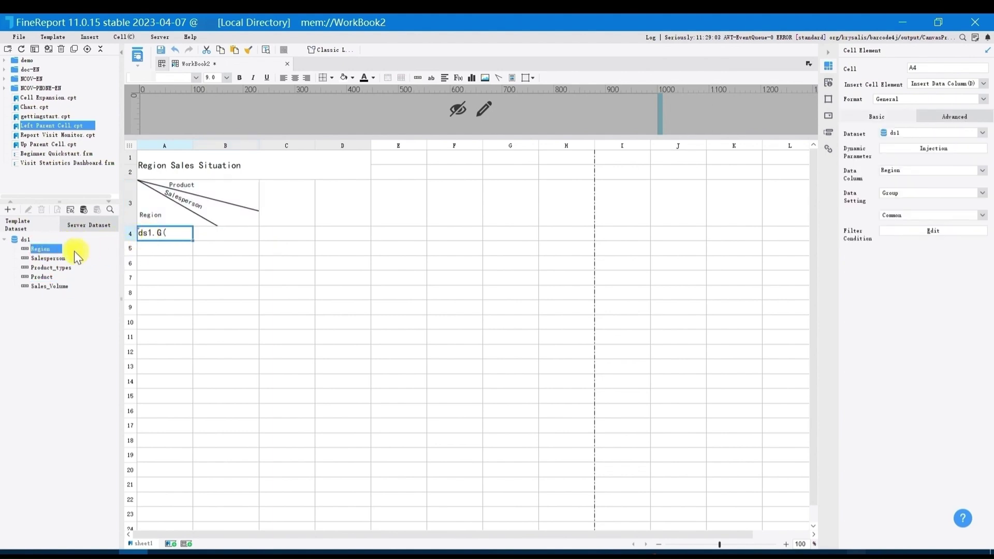
{"action": "left_click_drag", "start_coordinate": [56, 262], "coordinate": [210, 240]}
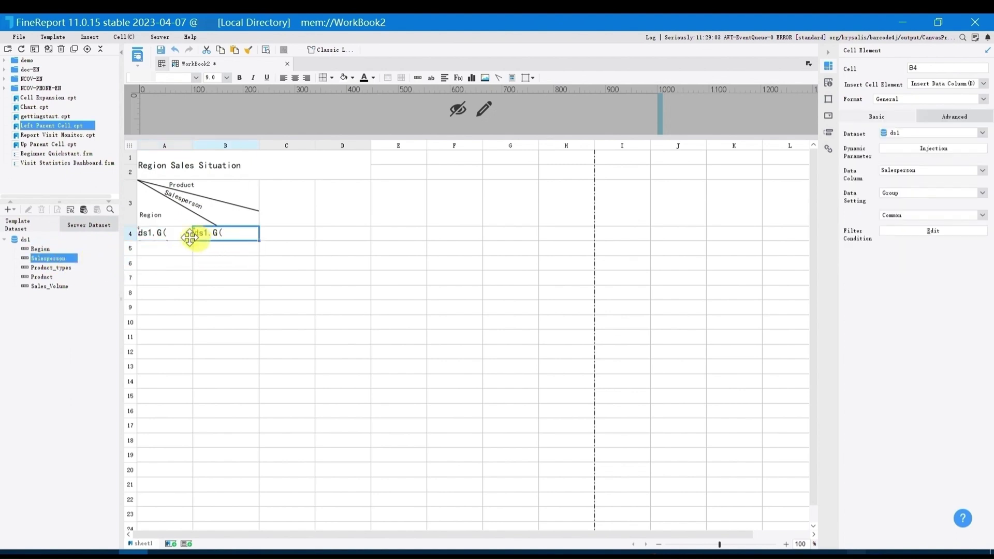
{"action": "left_click_drag", "start_coordinate": [44, 276], "coordinate": [270, 208]}
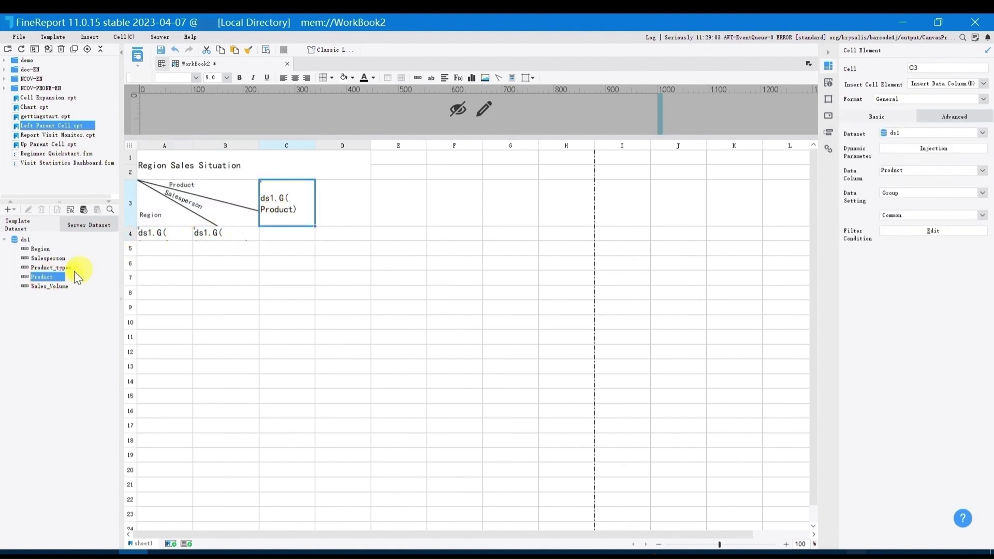
{"action": "left_click_drag", "start_coordinate": [51, 286], "coordinate": [282, 235]}
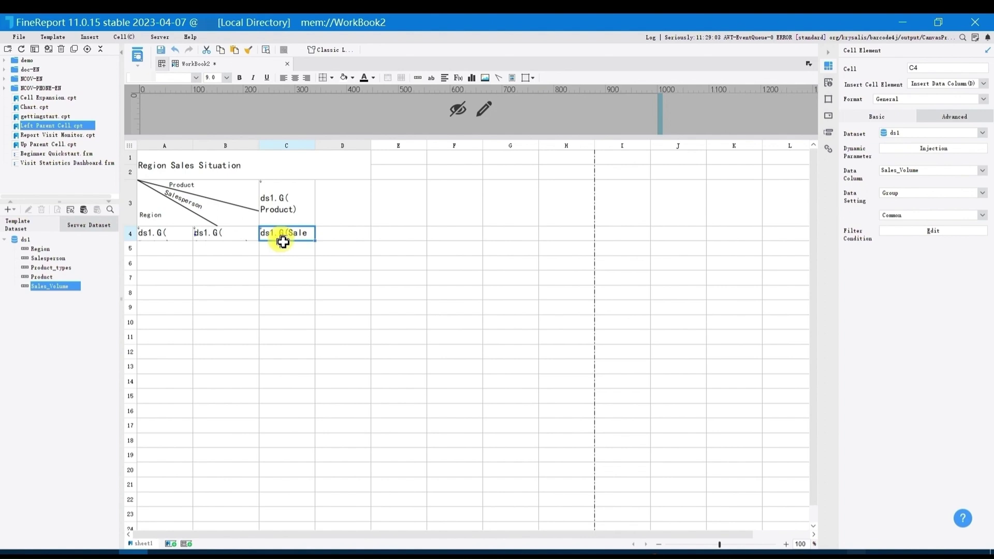
Set the Product cell C3 to expand horizontally across columns.
{"action": "left_click", "coordinate": [829, 82]}
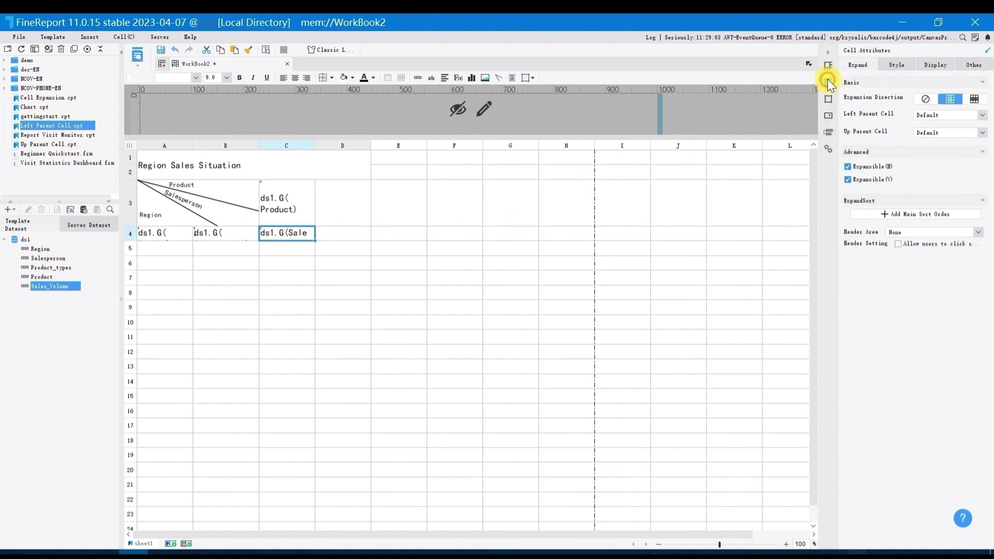
{"action": "left_click", "coordinate": [230, 235]}
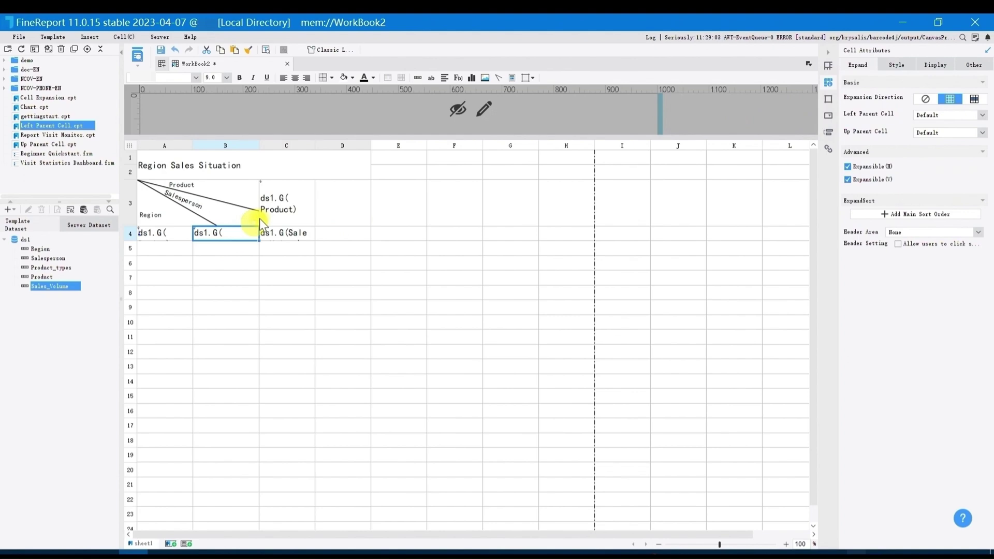
{"action": "left_click", "coordinate": [280, 203]}
{"action": "left_click", "coordinate": [158, 236]}
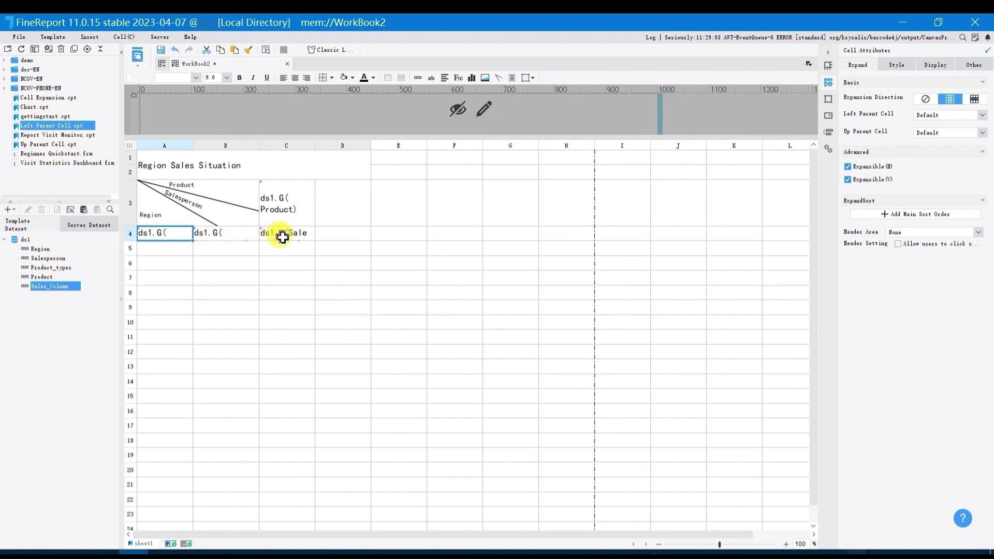
{"action": "left_click", "coordinate": [295, 212]}
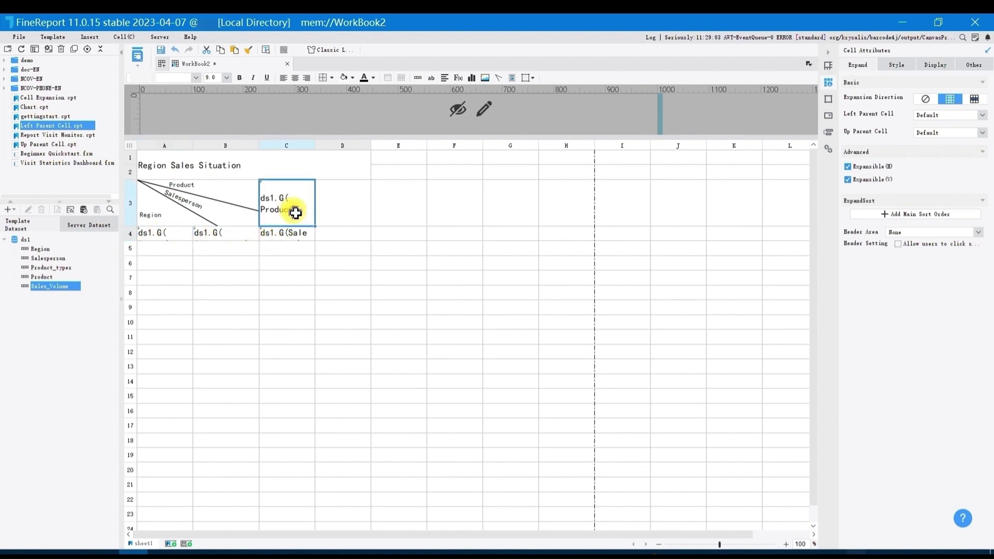
{"action": "left_click", "coordinate": [974, 100]}
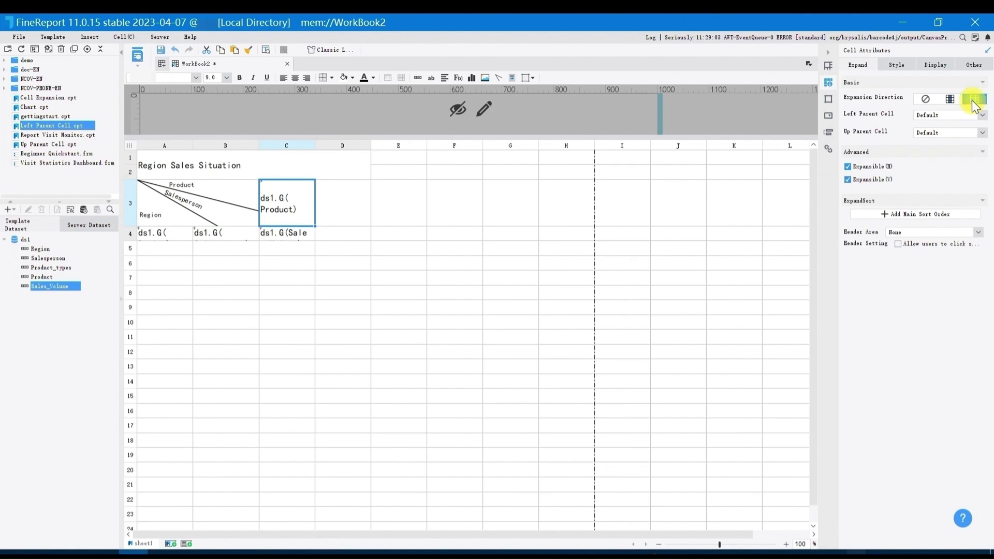
Enter the heading 'Total Sales' in cell D3.
{"action": "left_click", "coordinate": [350, 201]}
{"action": "double_click", "coordinate": [350, 200]}
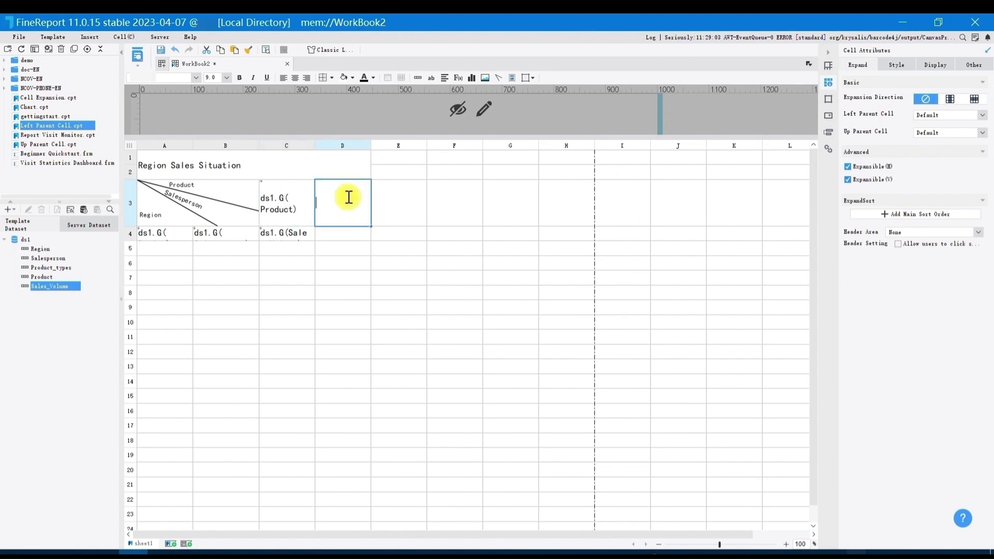
{"action": "type", "text": "Total Sales"}
{"action": "left_click", "coordinate": [182, 250]}
Merge A5 and B5 and label the merged cell 'Total:'.
{"action": "left_click_drag", "start_coordinate": [182, 249], "coordinate": [231, 250]}
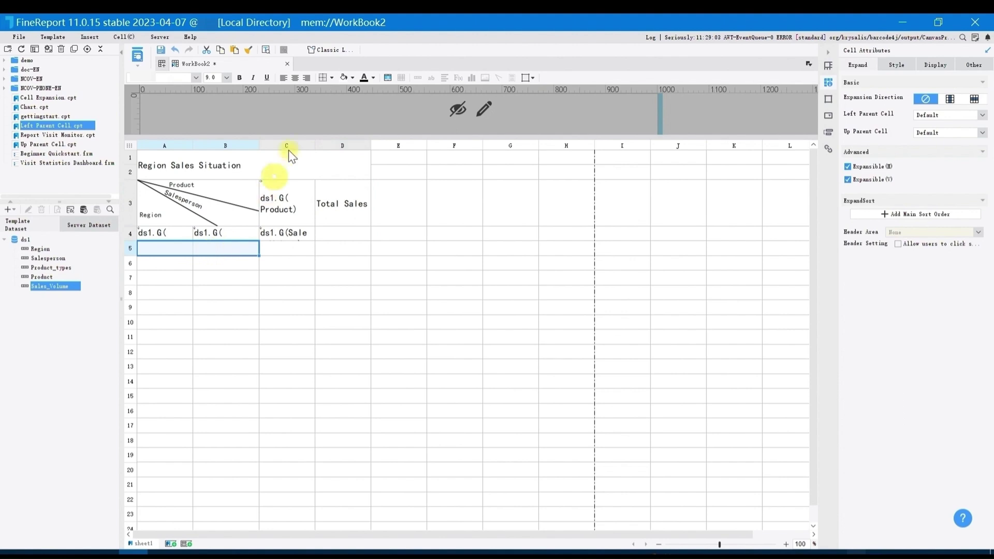
{"action": "left_click", "coordinate": [387, 77]}
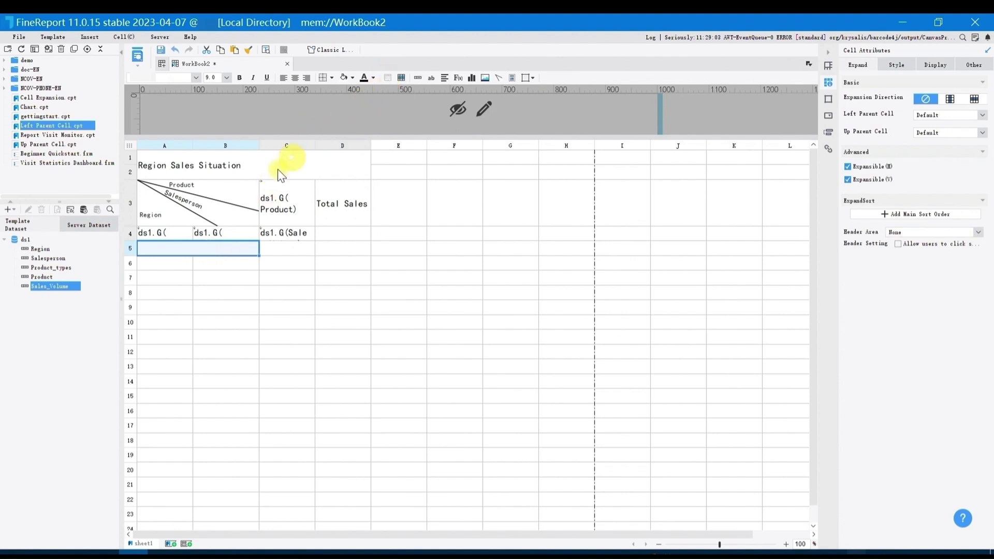
{"action": "double_click", "coordinate": [195, 249]}
{"action": "type", "text": "T"}
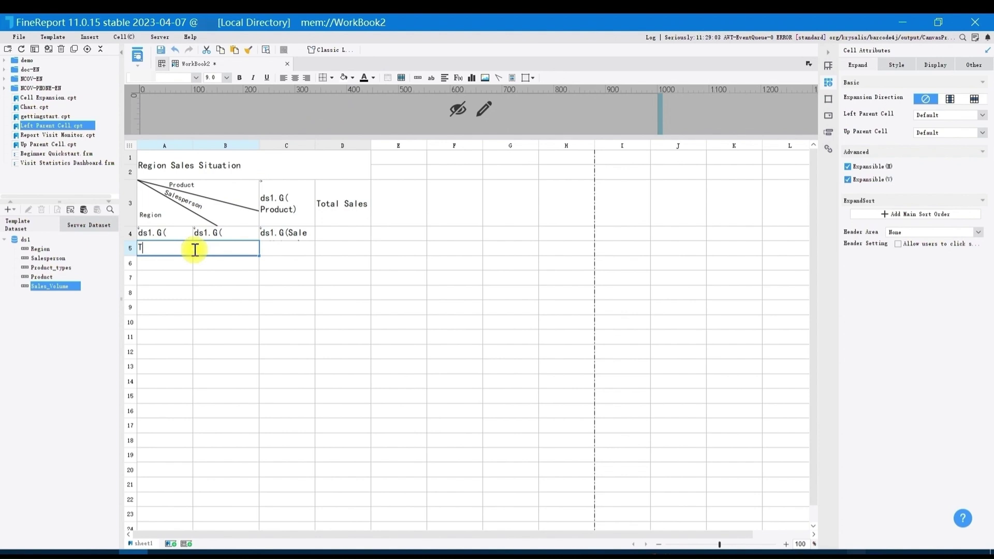
{"action": "type", "text": "otal:"}
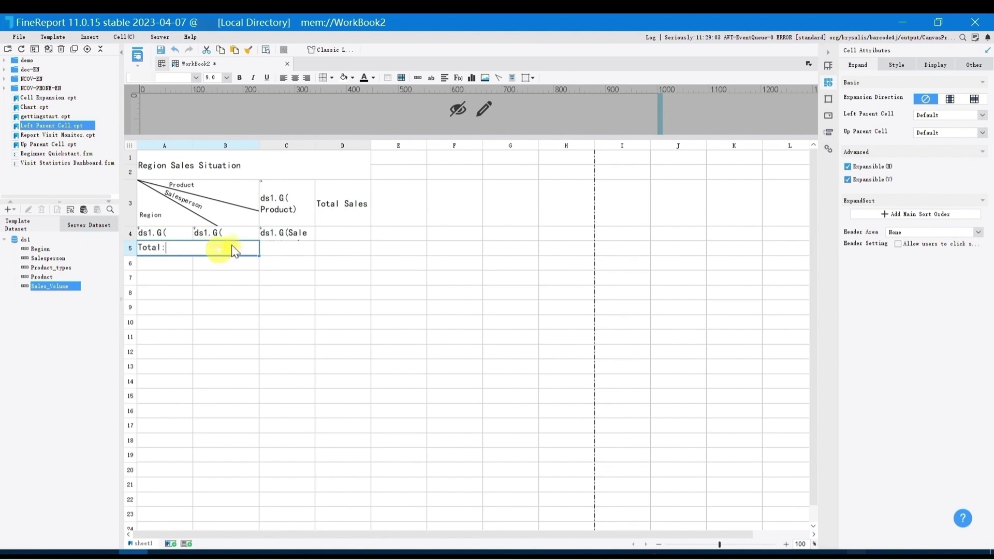
{"action": "left_click", "coordinate": [296, 248]}
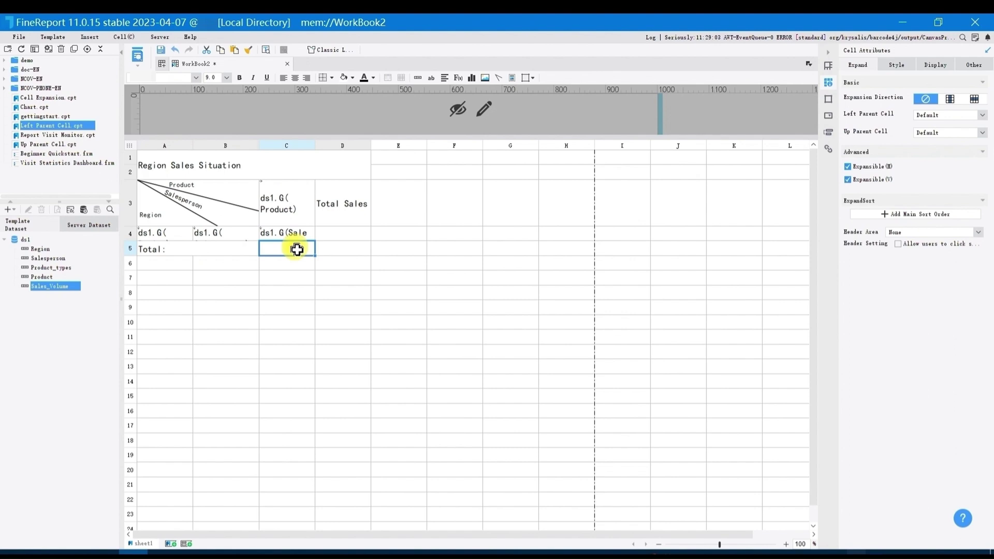
Put the validated formula =SUM(C4) in cell C5 as the column total.
{"action": "right_click", "coordinate": [296, 249]}
{"action": "mouse_move", "coordinate": [343, 268]}
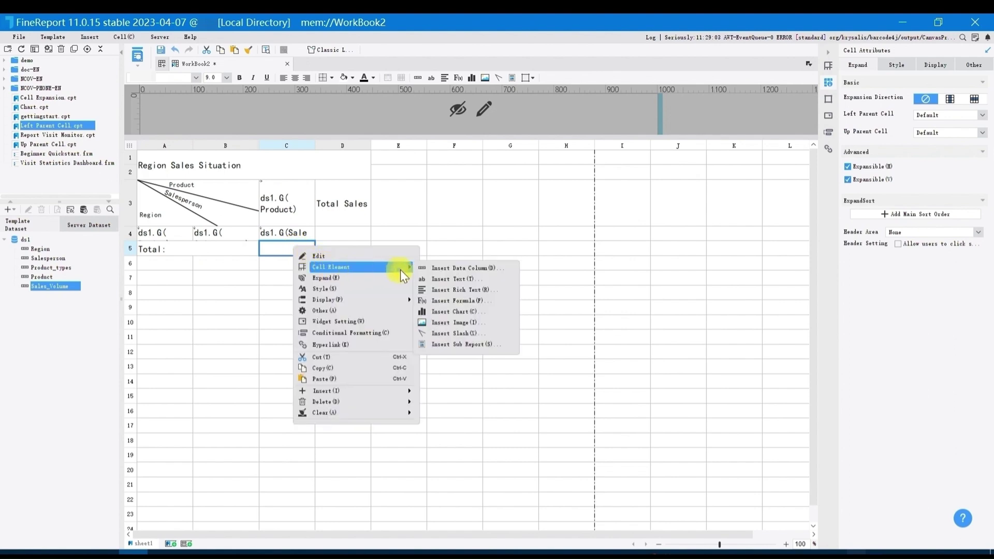
{"action": "left_click", "coordinate": [499, 300]}
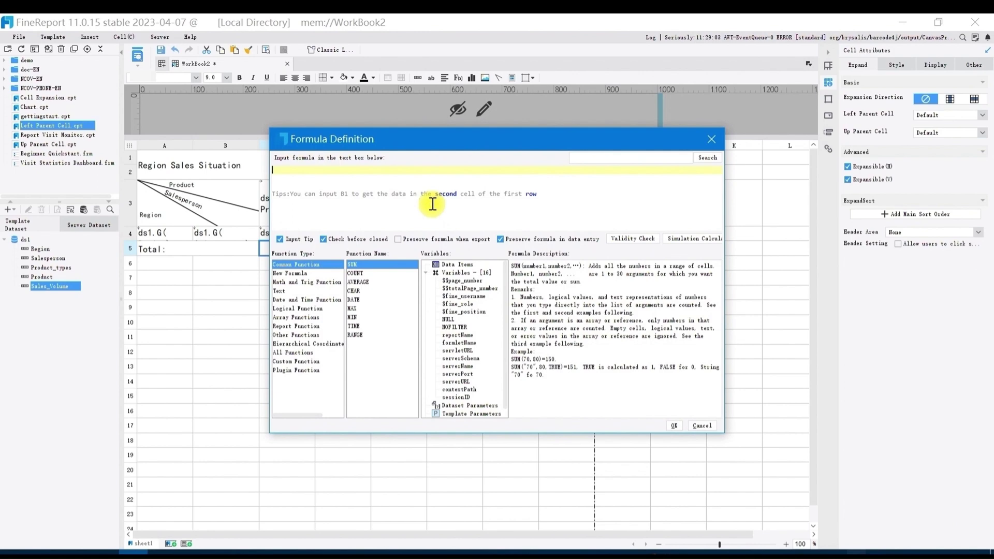
{"action": "type", "text": "SUM("}
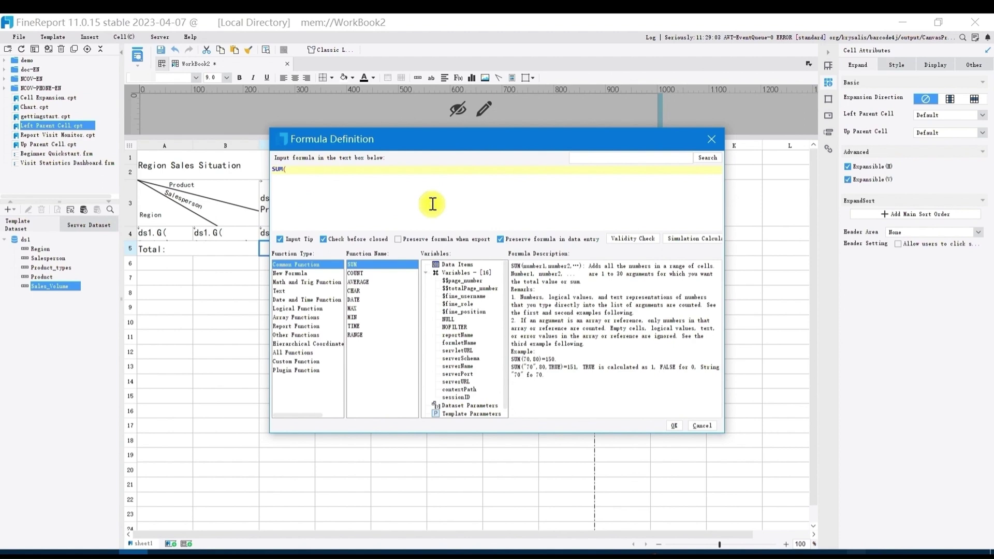
{"action": "type", "text": "C4)"}
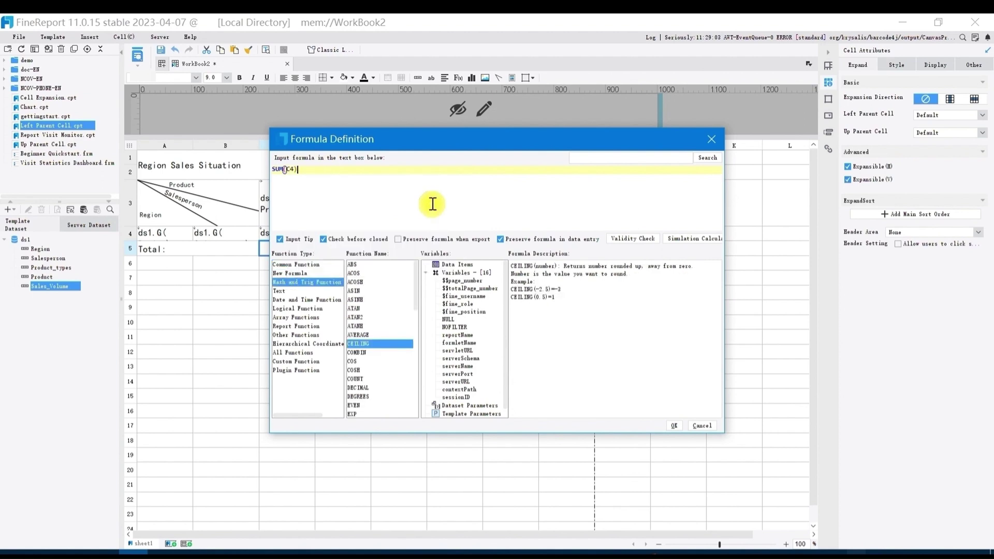
{"action": "left_click", "coordinate": [620, 242]}
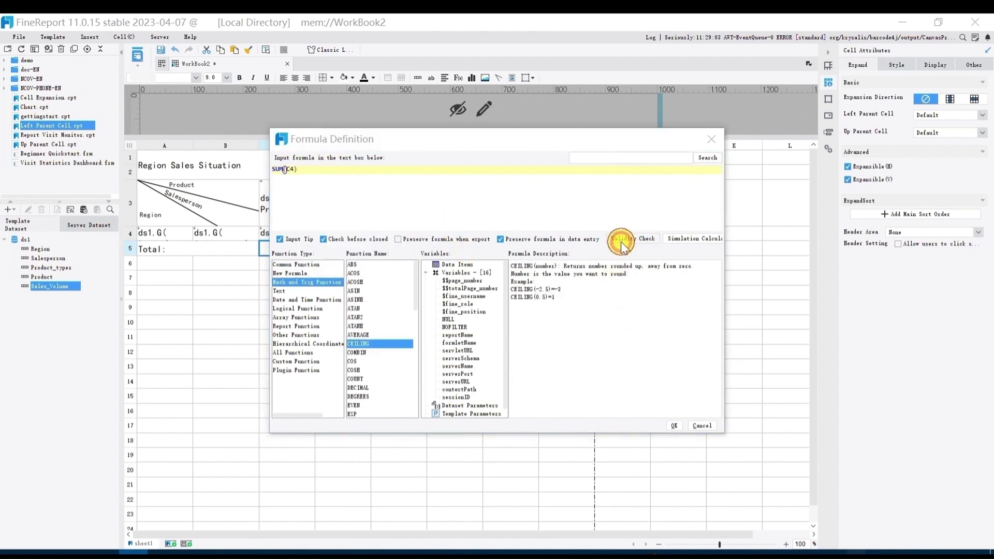
{"action": "left_click", "coordinate": [497, 306]}
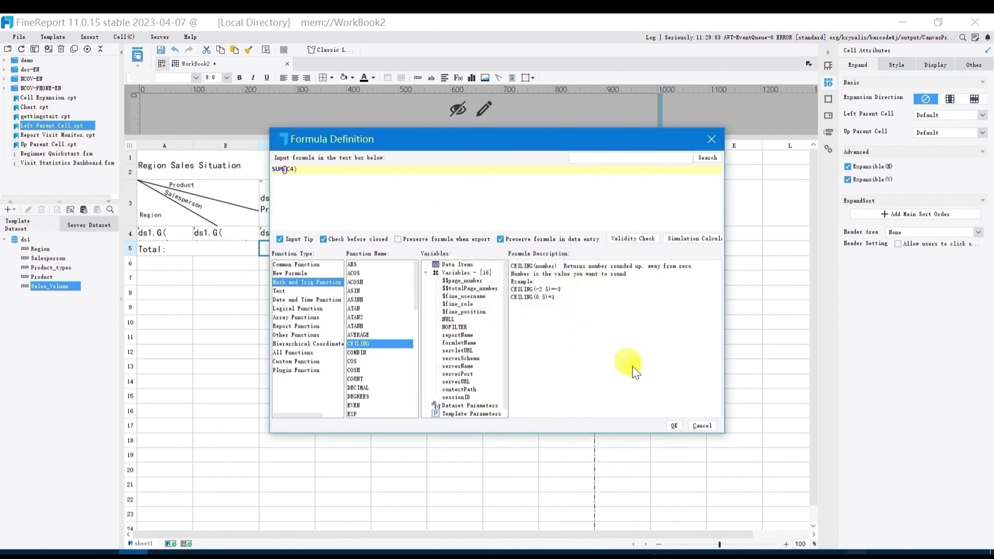
{"action": "left_click", "coordinate": [673, 425]}
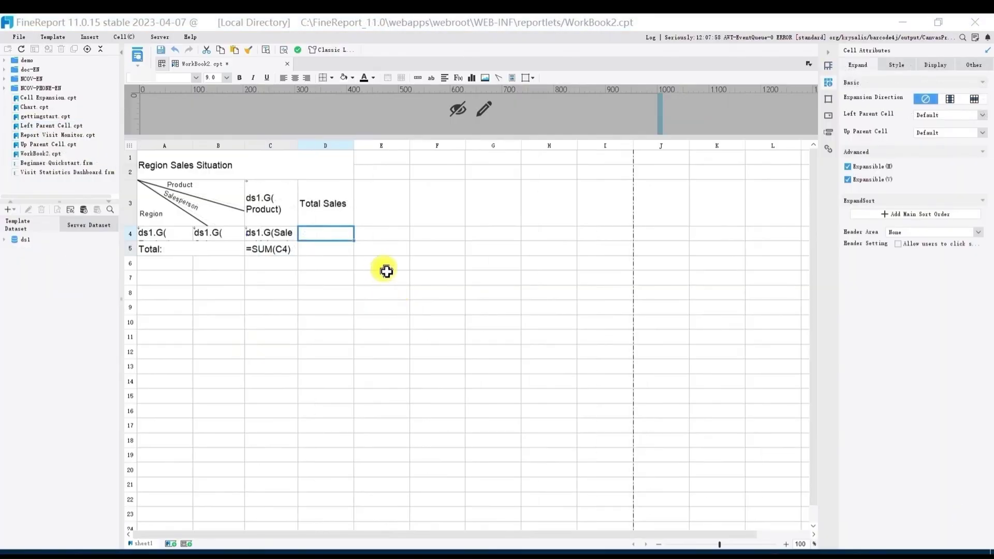
Put the validated formula =SUM(C4) in cell D4 as each row's sales total.
{"action": "right_click", "coordinate": [329, 236]}
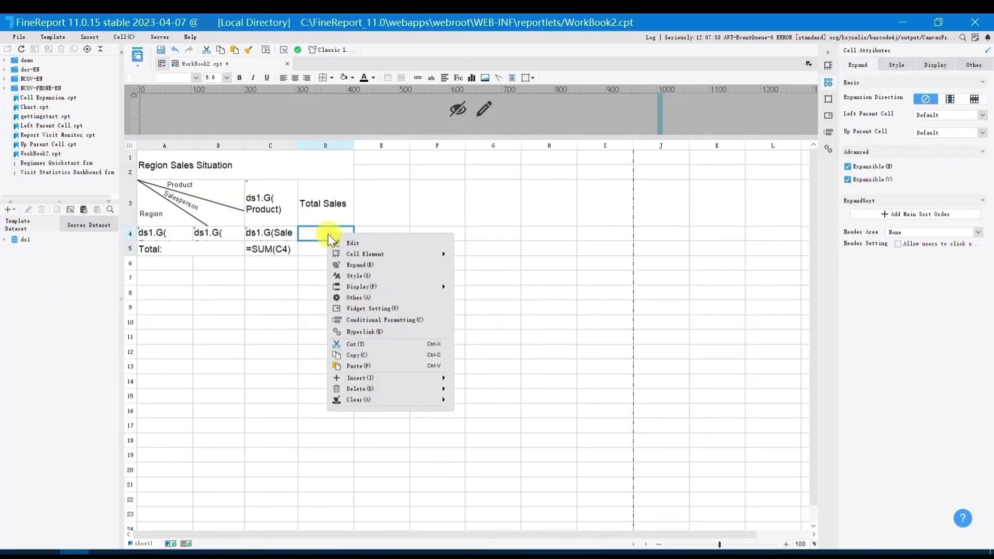
{"action": "mouse_move", "coordinate": [376, 256]}
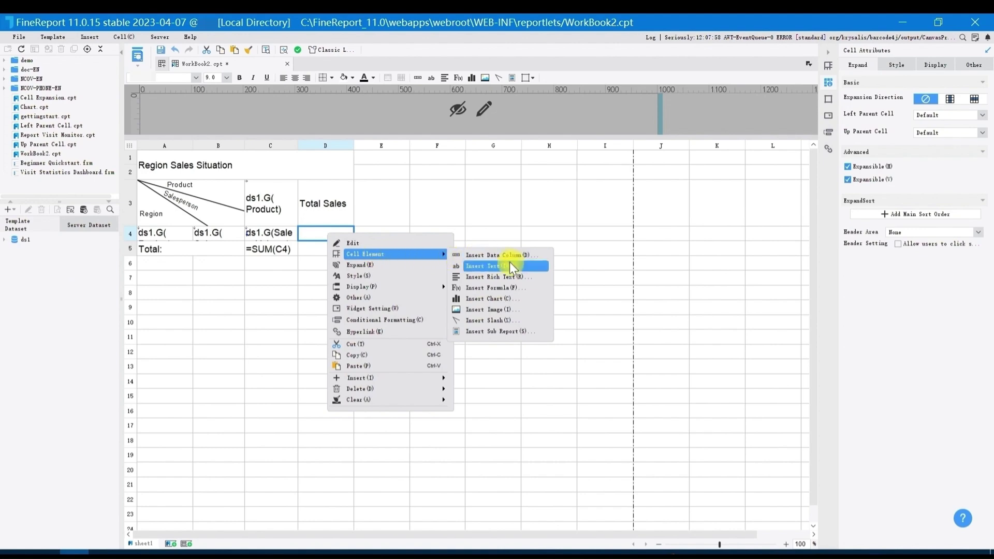
{"action": "left_click", "coordinate": [518, 288]}
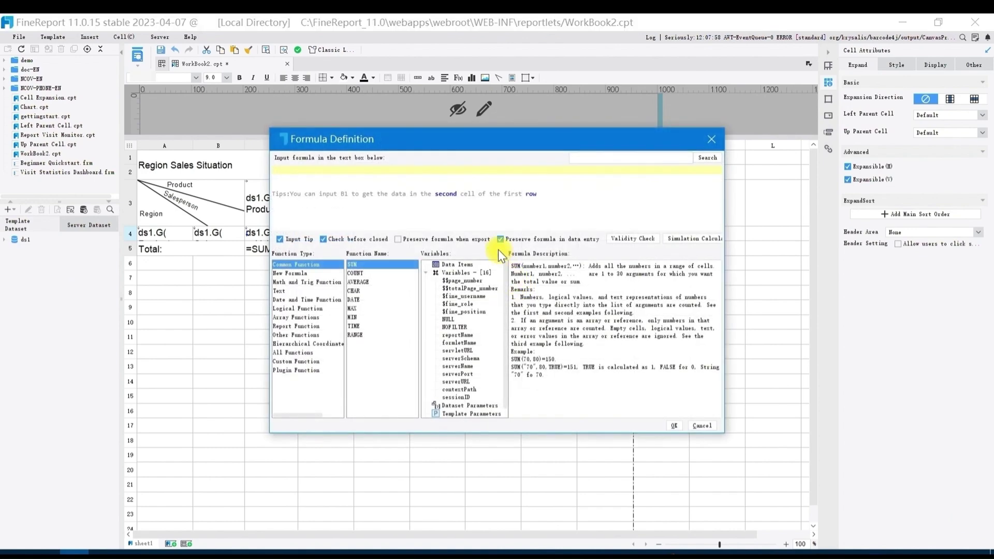
{"action": "type", "text": "SUM("}
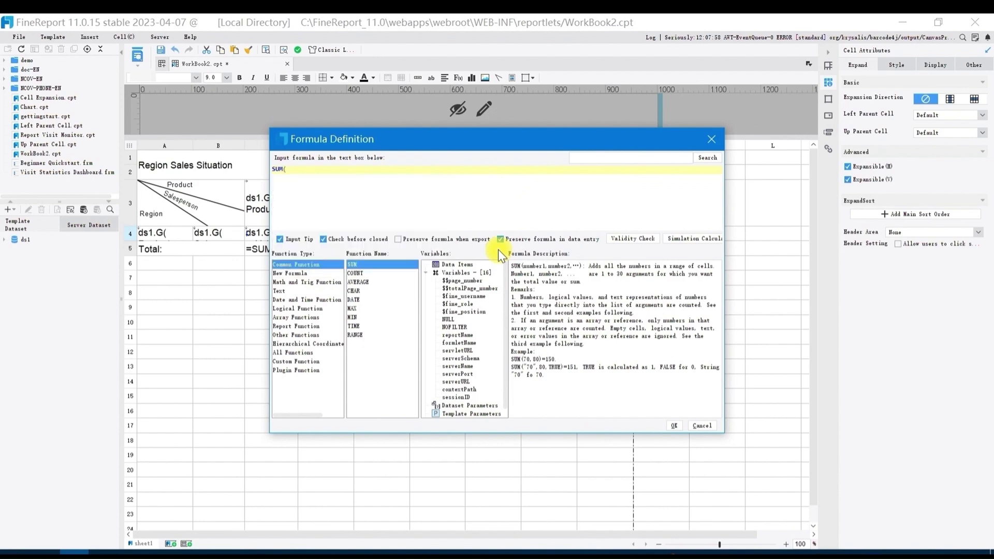
{"action": "type", "text": "C4"}
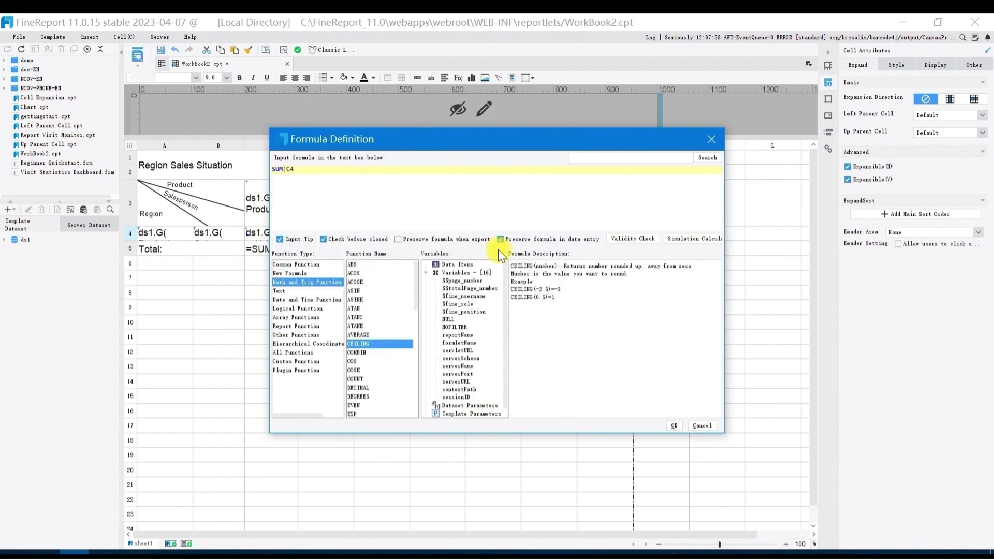
{"action": "key", "text": "Left"}
{"action": "key", "text": "Left"}
{"action": "key", "text": "Left"}
{"action": "left_click", "coordinate": [636, 237]}
{"action": "left_click", "coordinate": [500, 303]}
{"action": "left_click", "coordinate": [671, 425]}
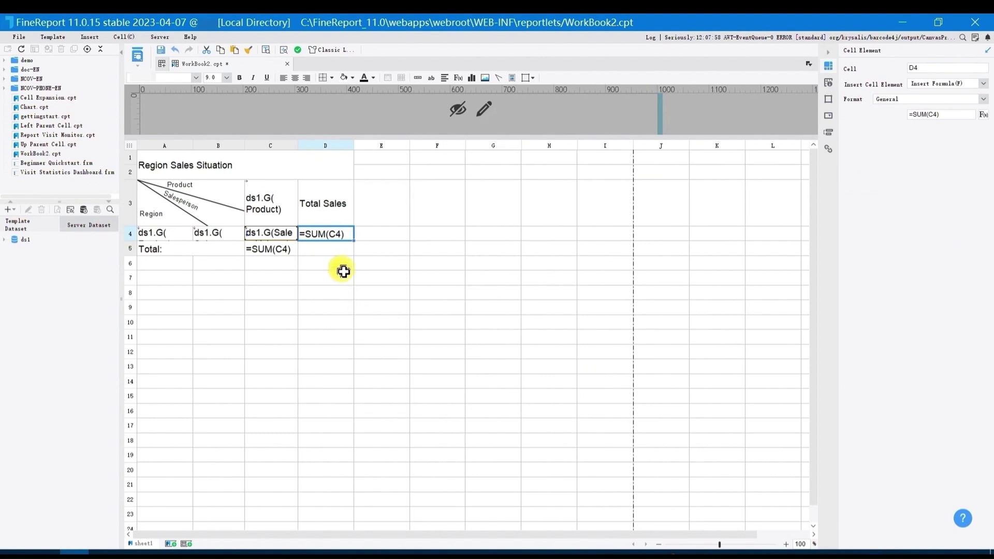
{"action": "left_click", "coordinate": [325, 251]}
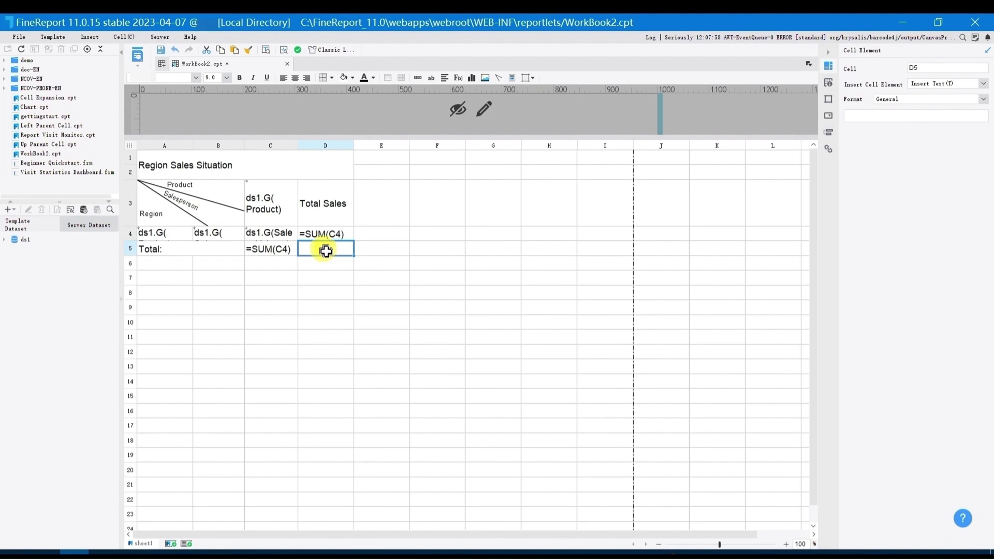
Enter the grand-total formula =SUM(C5) in cell D5.
{"action": "right_click", "coordinate": [326, 251]}
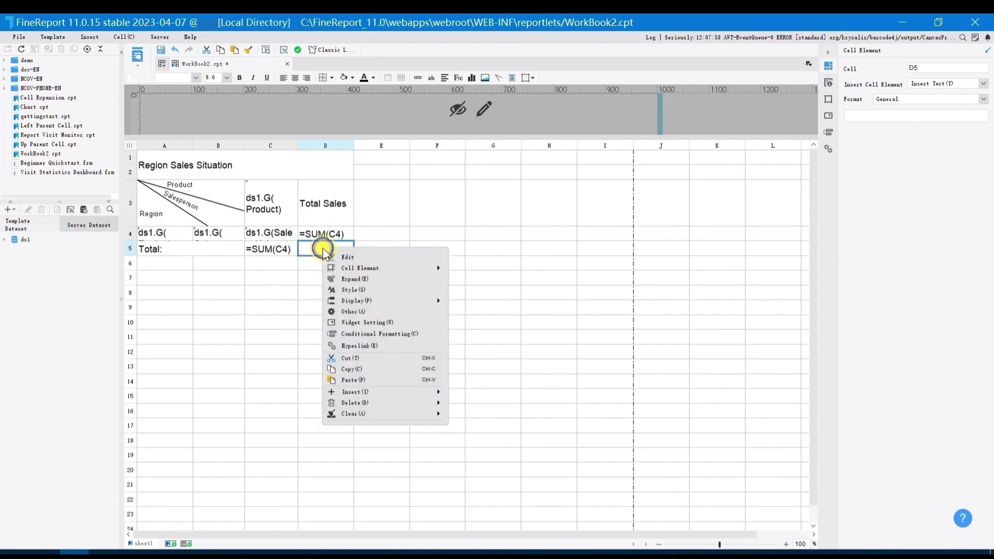
{"action": "mouse_move", "coordinate": [444, 268]}
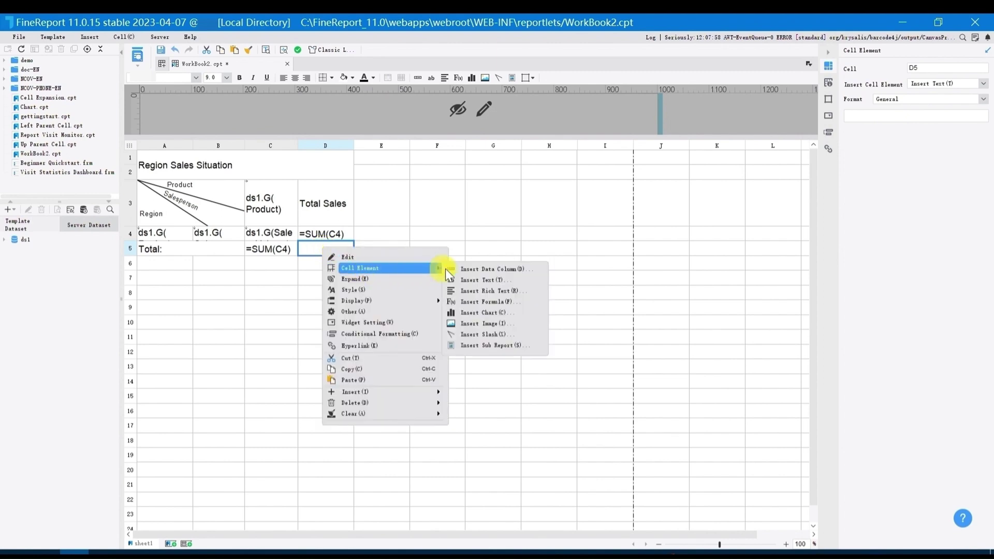
{"action": "left_click", "coordinate": [520, 301]}
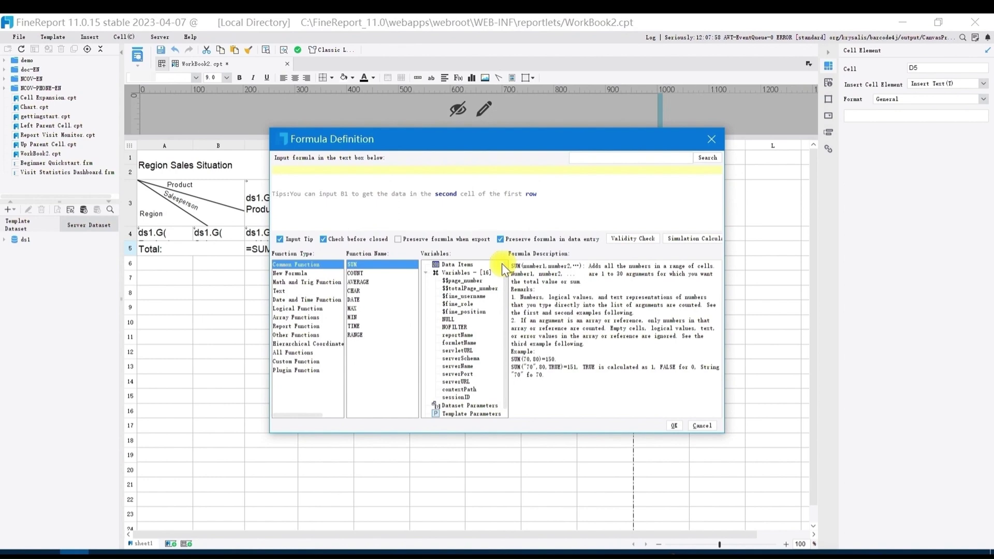
{"action": "type", "text": "SUM"}
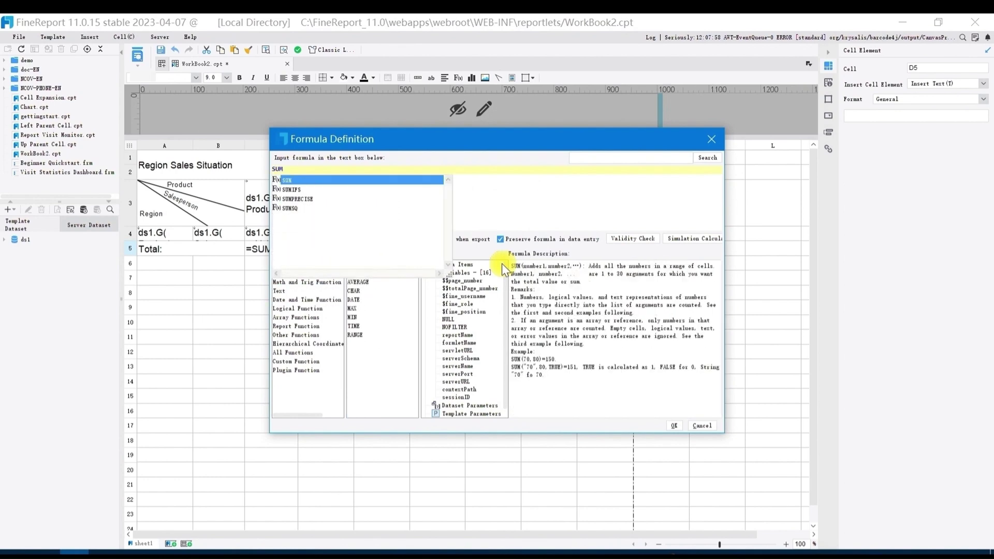
{"action": "type", "text": "(C5"}
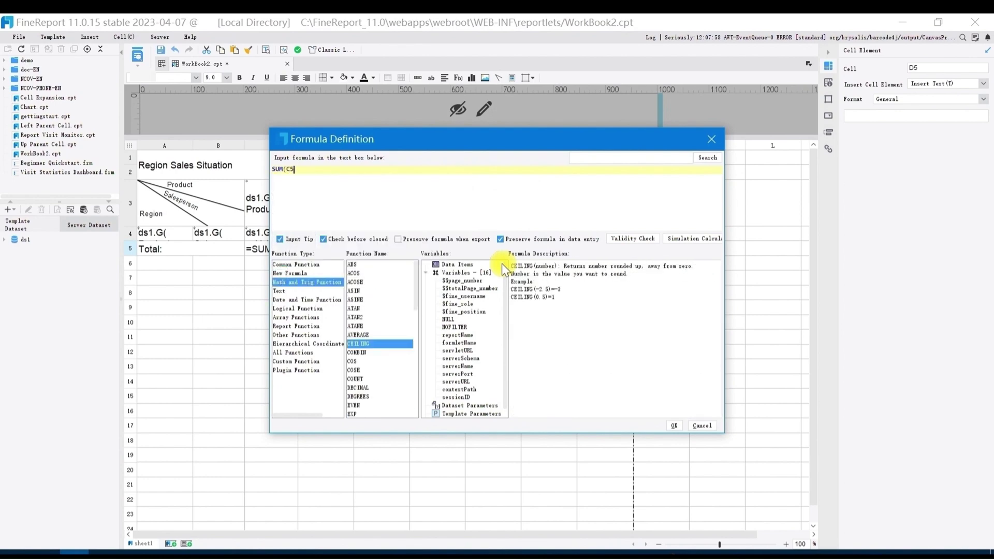
{"action": "type", "text": ")"}
{"action": "left_click", "coordinate": [673, 426]}
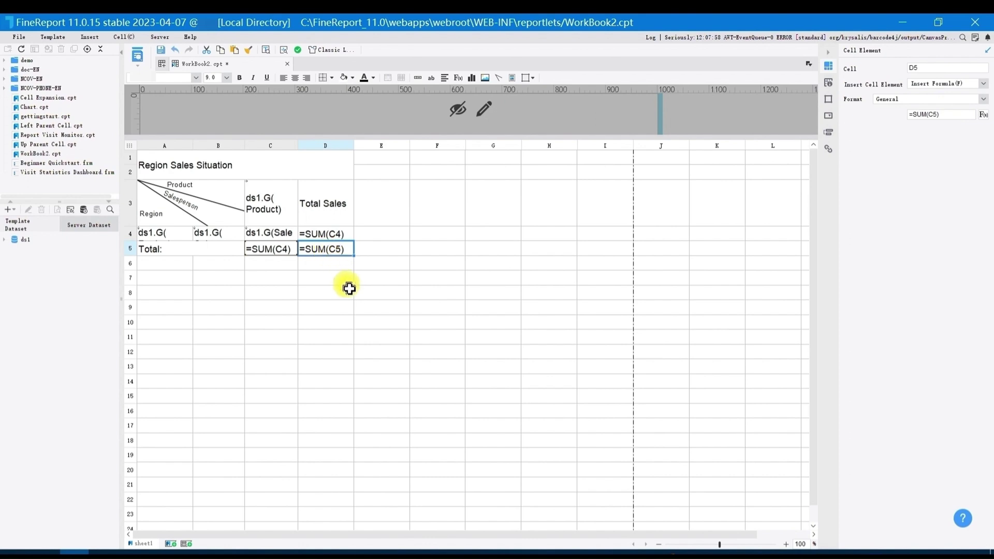
Set D4's left parent cell to custom B4 (column B, row 4) and save the template.
{"action": "left_click", "coordinate": [334, 236]}
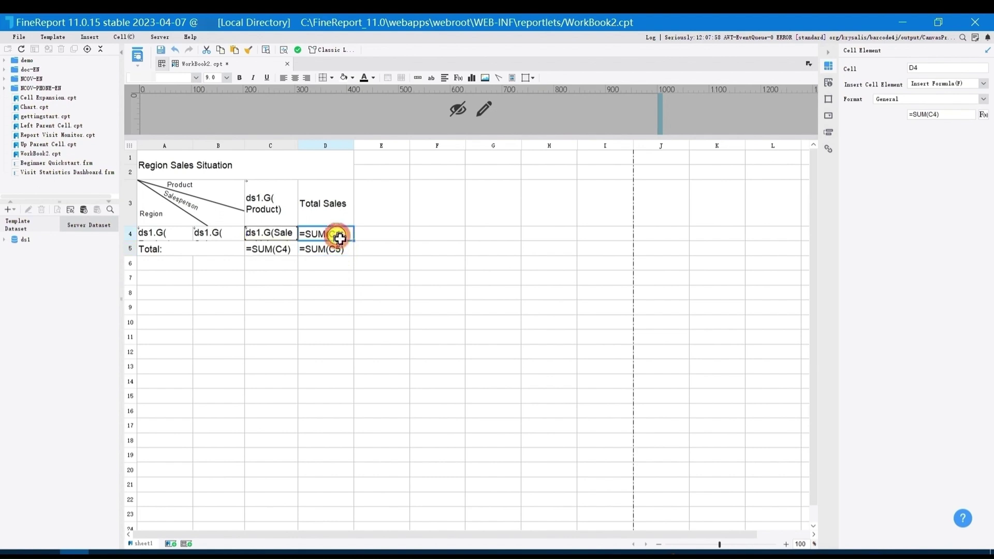
{"action": "left_click", "coordinate": [828, 82]}
{"action": "left_click", "coordinate": [982, 116]}
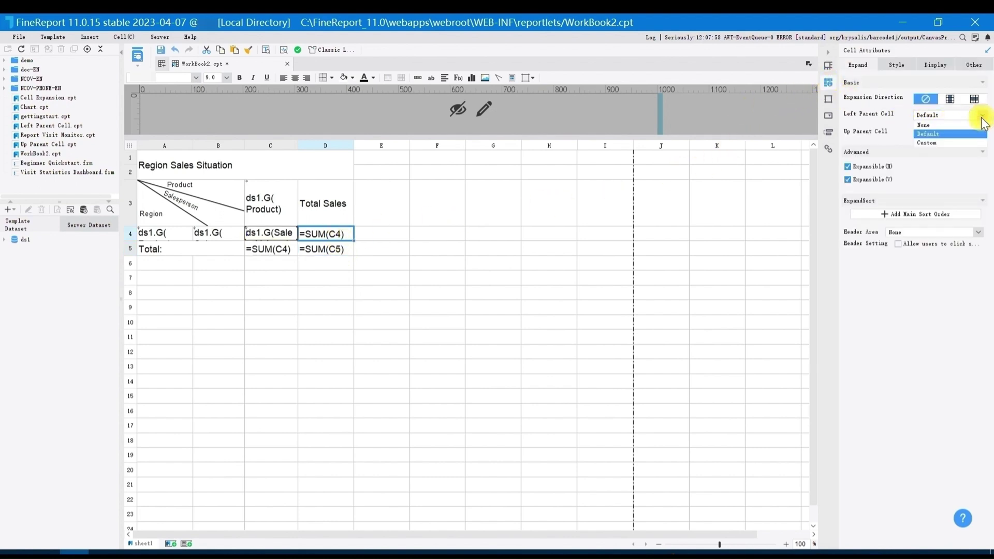
{"action": "left_click", "coordinate": [927, 142]}
{"action": "left_click", "coordinate": [937, 125]}
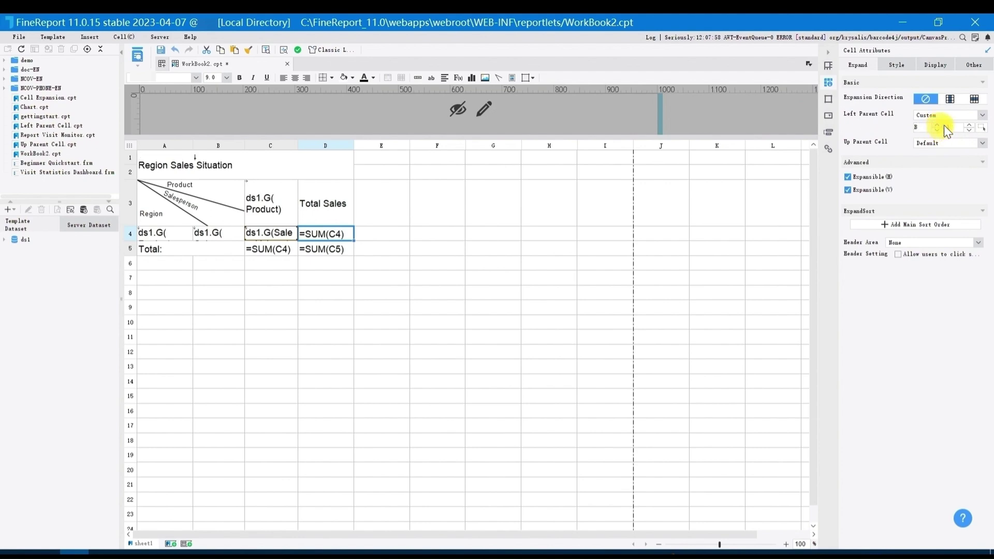
{"action": "left_click", "coordinate": [969, 125]}
{"action": "left_click", "coordinate": [970, 124]}
{"action": "left_click", "coordinate": [969, 124]}
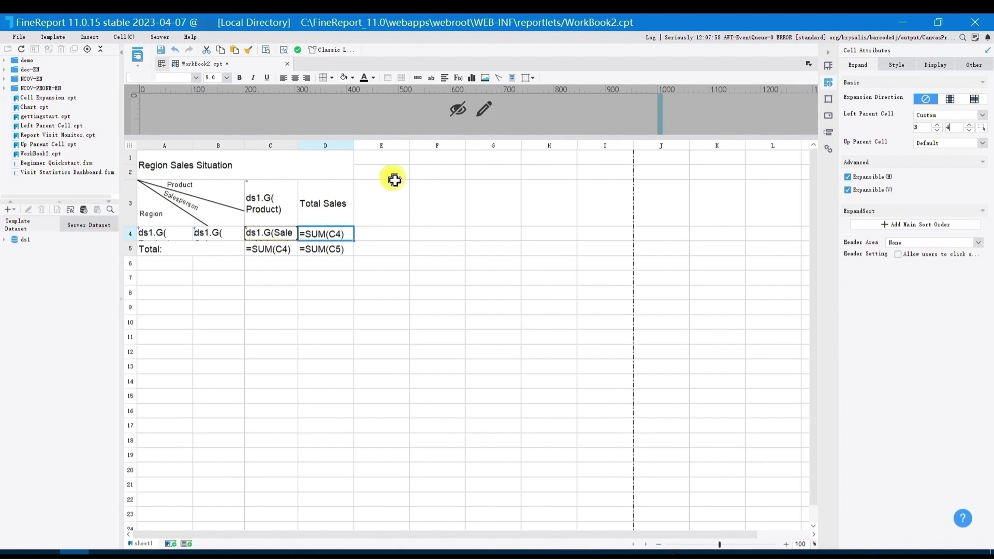
{"action": "key", "text": "ctrl+s"}
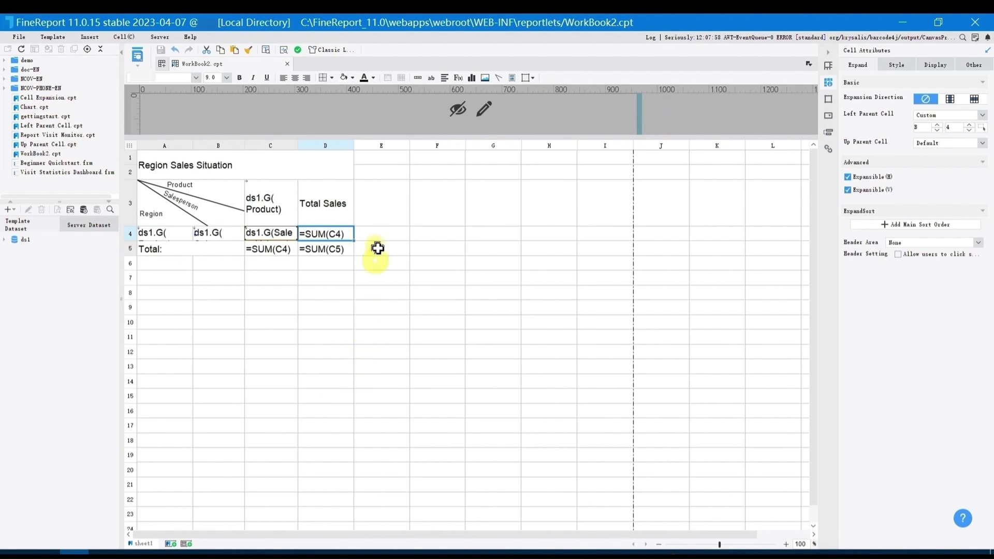
Apply the Refresh Technology template theme to the report.
{"action": "left_click", "coordinate": [314, 48]}
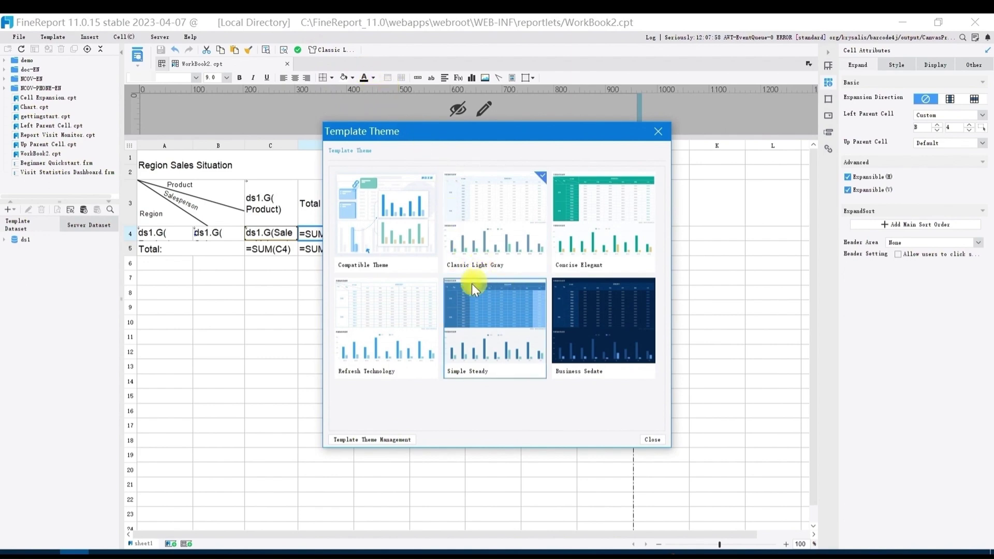
{"action": "left_click", "coordinate": [389, 338]}
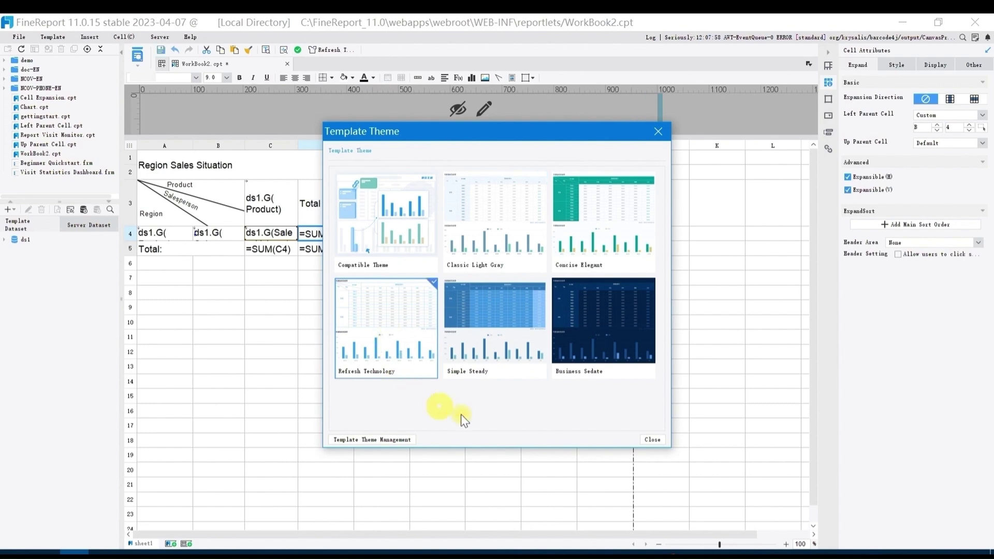
{"action": "left_click", "coordinate": [653, 440]}
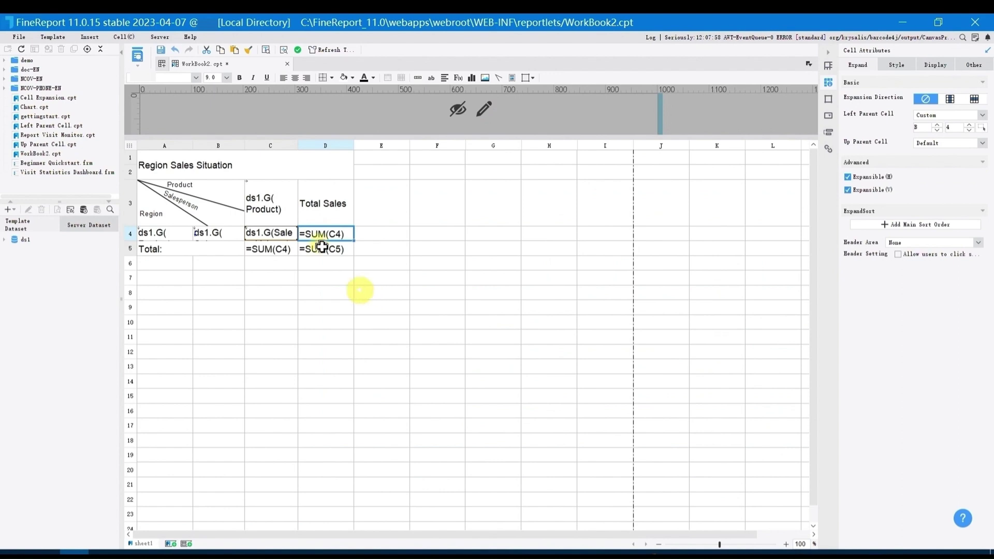
Give the title the Big title style and A3:B3 Small title, and widen column B.
{"action": "left_click", "coordinate": [248, 164]}
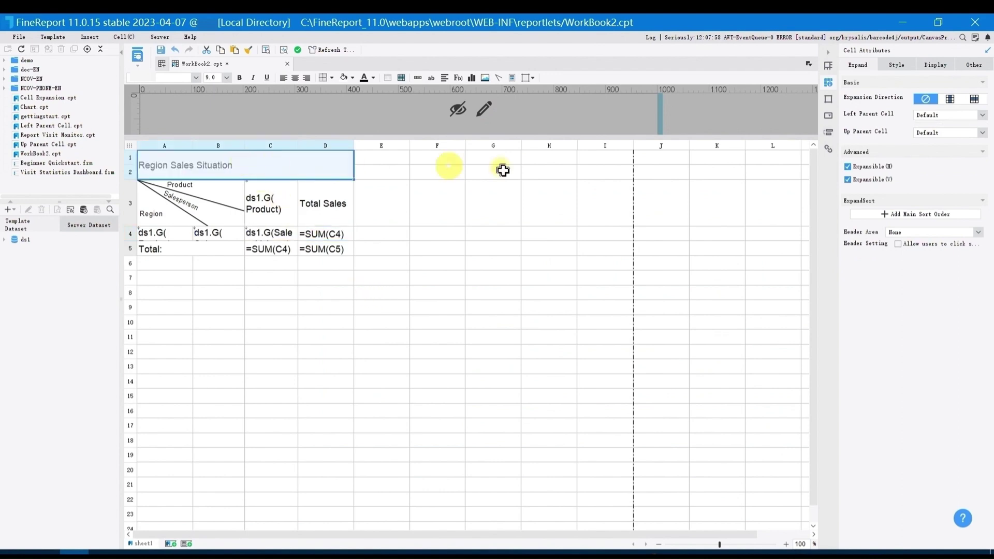
{"action": "left_click", "coordinate": [902, 65]}
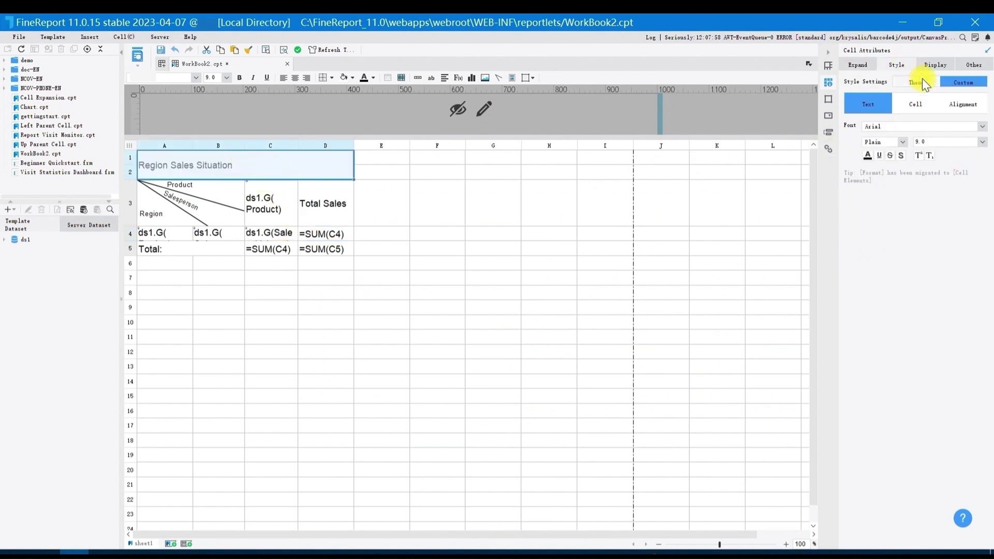
{"action": "left_click", "coordinate": [922, 79]}
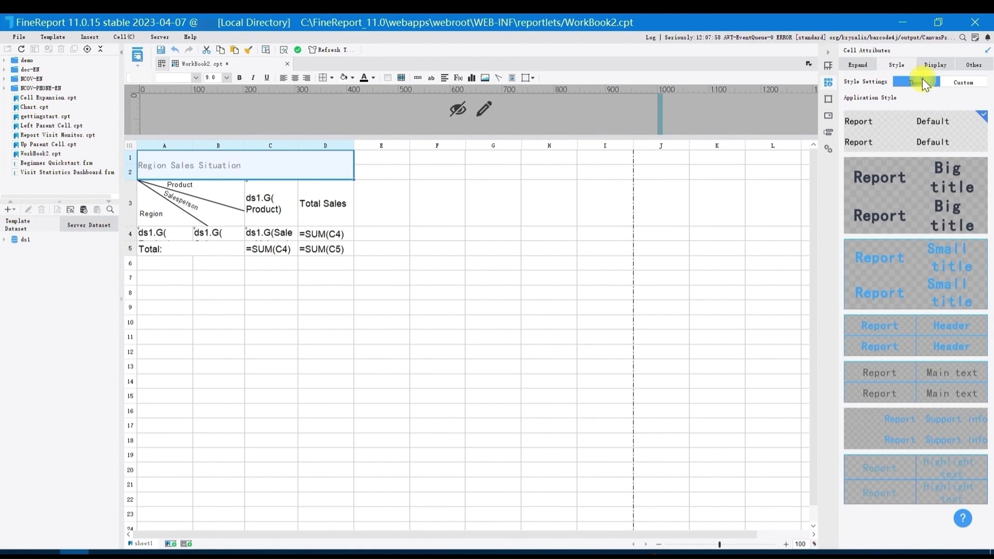
{"action": "left_click", "coordinate": [937, 192]}
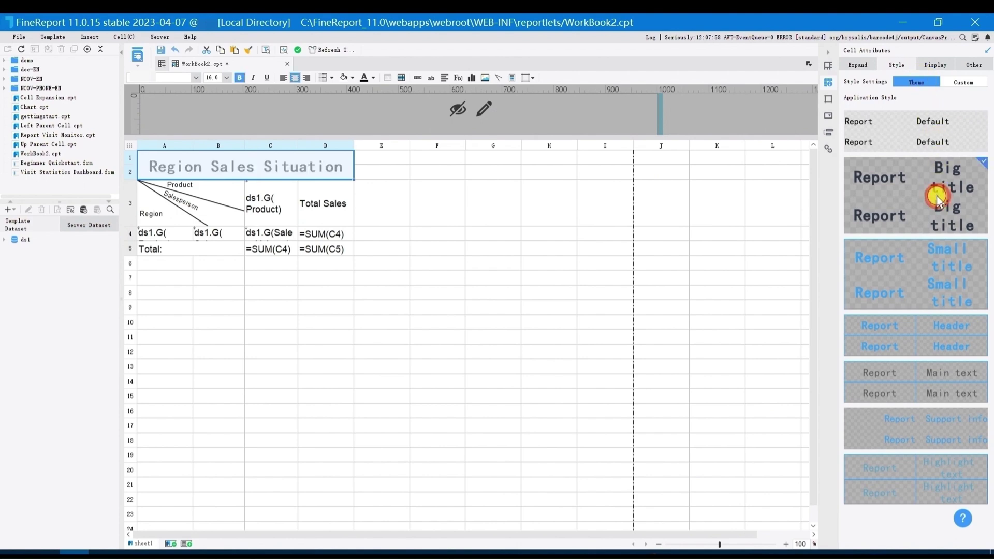
{"action": "left_click", "coordinate": [226, 209]}
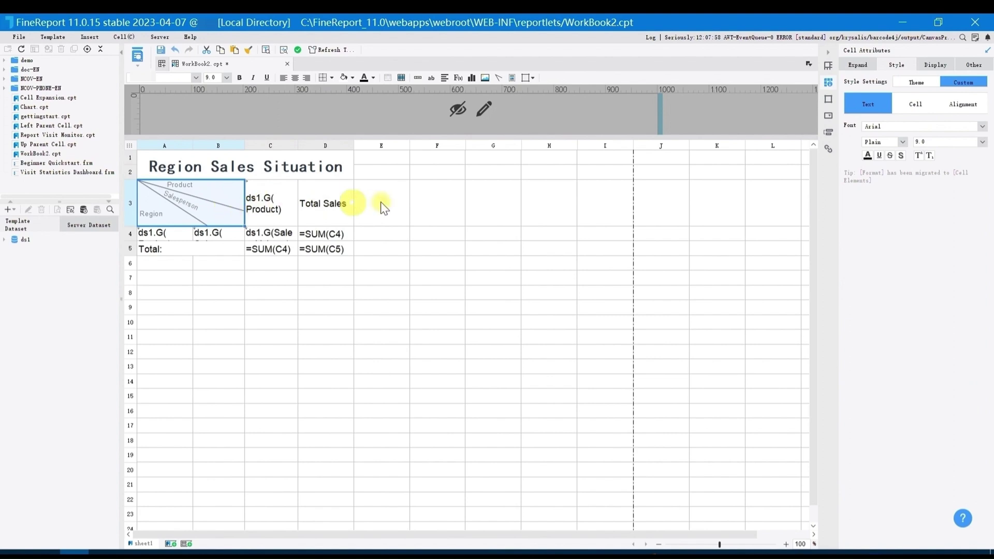
{"action": "left_click", "coordinate": [921, 82]}
{"action": "left_click", "coordinate": [901, 264]}
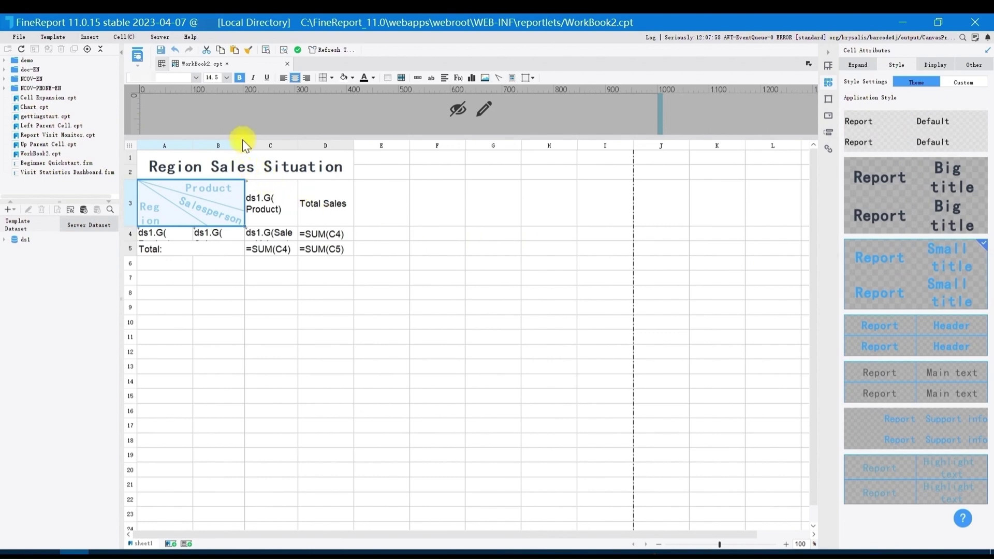
{"action": "left_click_drag", "start_coordinate": [245, 146], "coordinate": [325, 152]}
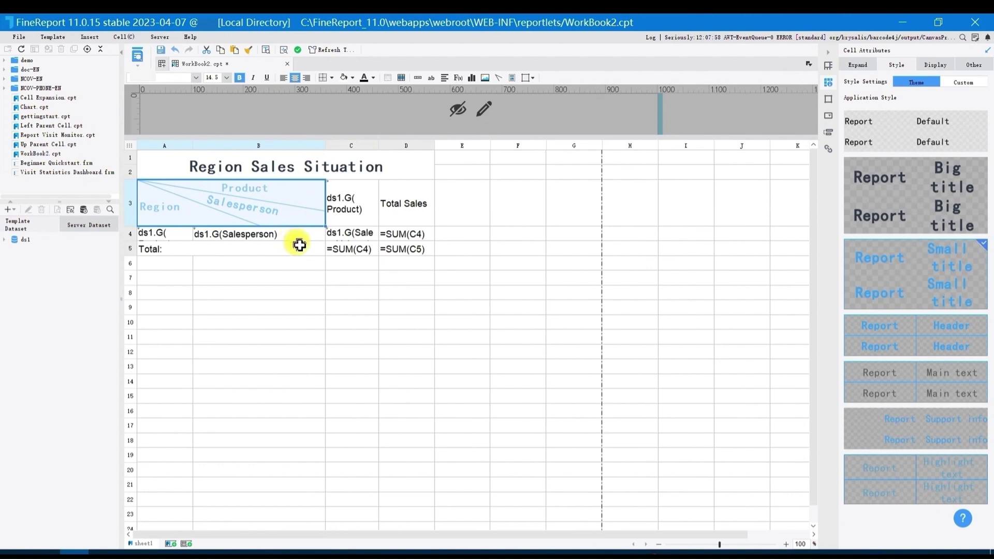
Apply the theme Header style to the Product (C3) and Total Sales (D3) headings.
{"action": "left_click", "coordinate": [343, 203]}
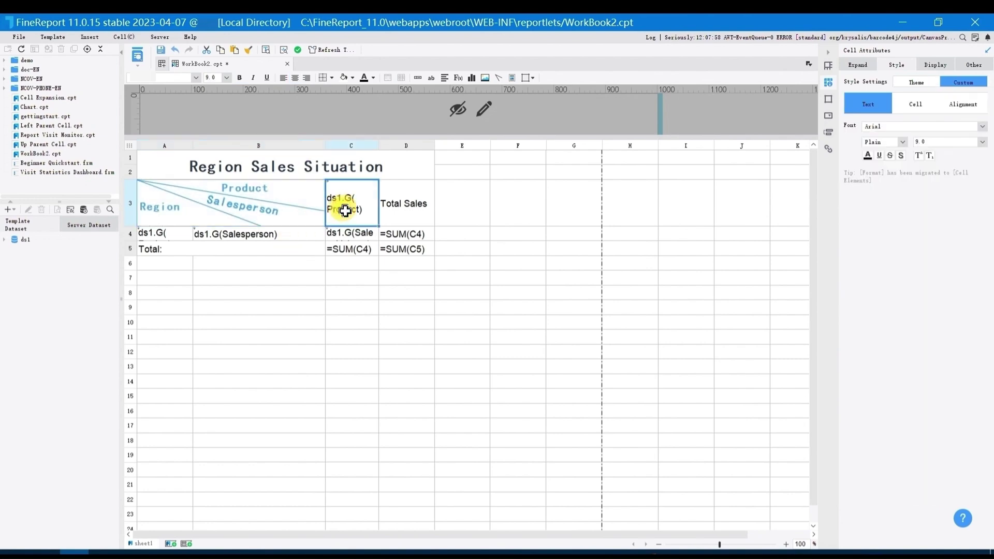
{"action": "left_click", "coordinate": [925, 86]}
{"action": "left_click", "coordinate": [946, 329]}
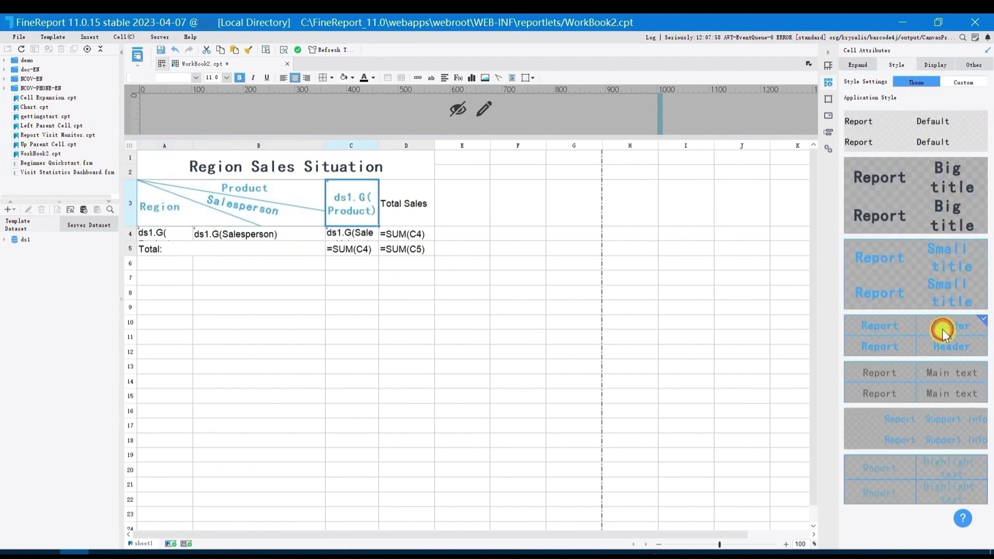
{"action": "left_click", "coordinate": [413, 204]}
{"action": "left_click", "coordinate": [912, 83]}
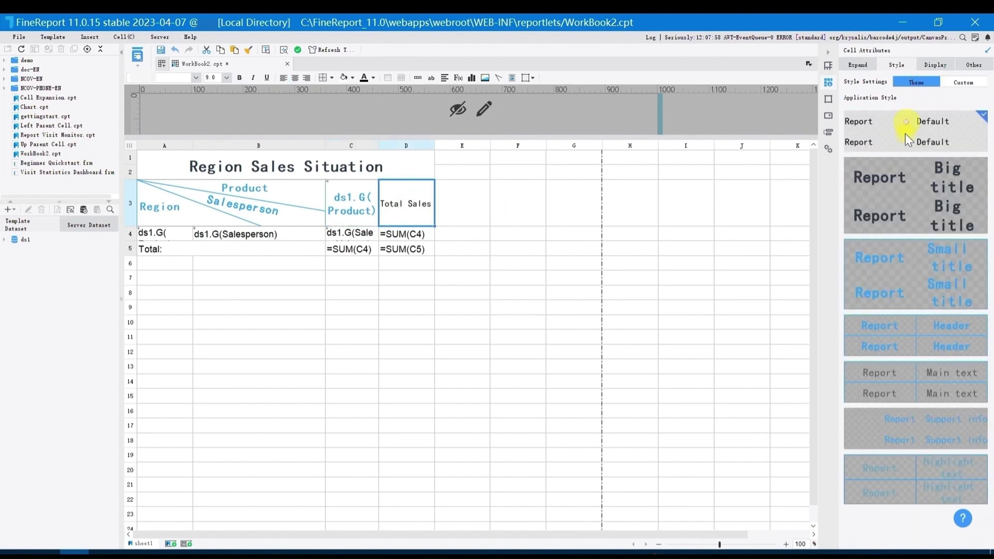
{"action": "left_click", "coordinate": [909, 339]}
Apply the theme Header style to cells A4, B4 and the Total: label.
{"action": "left_click", "coordinate": [169, 236]}
{"action": "left_click", "coordinate": [917, 83]}
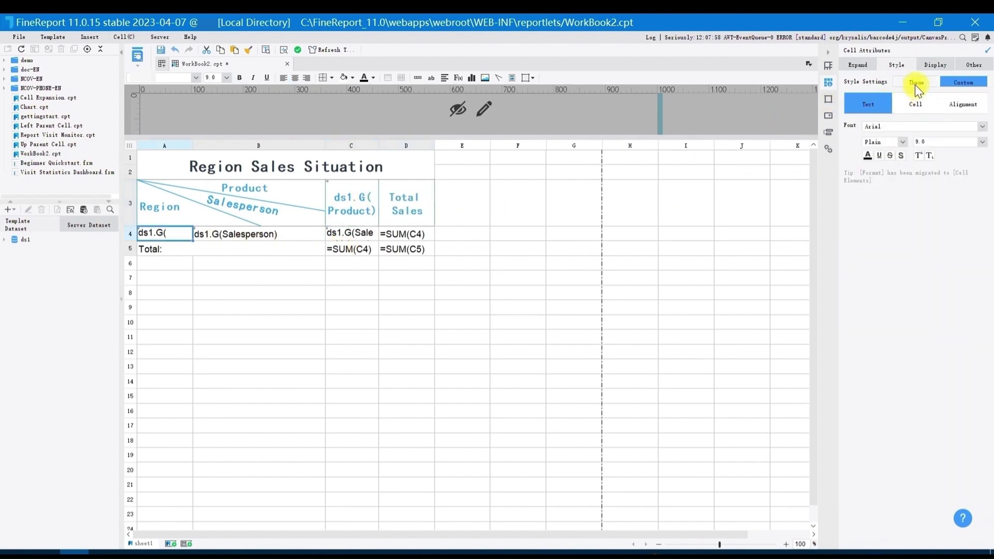
{"action": "left_click", "coordinate": [900, 329]}
{"action": "left_click", "coordinate": [280, 234]}
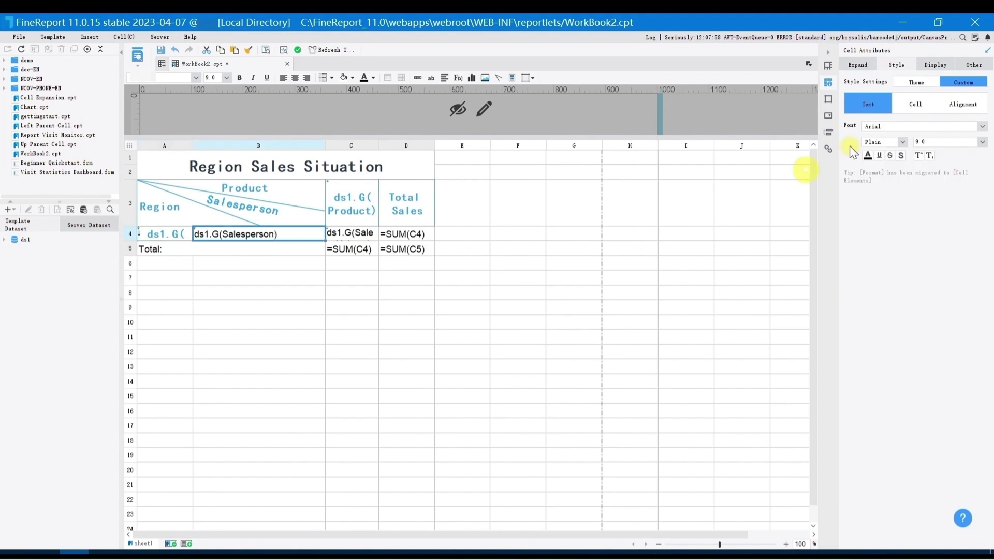
{"action": "left_click", "coordinate": [916, 82]}
{"action": "left_click", "coordinate": [906, 326]}
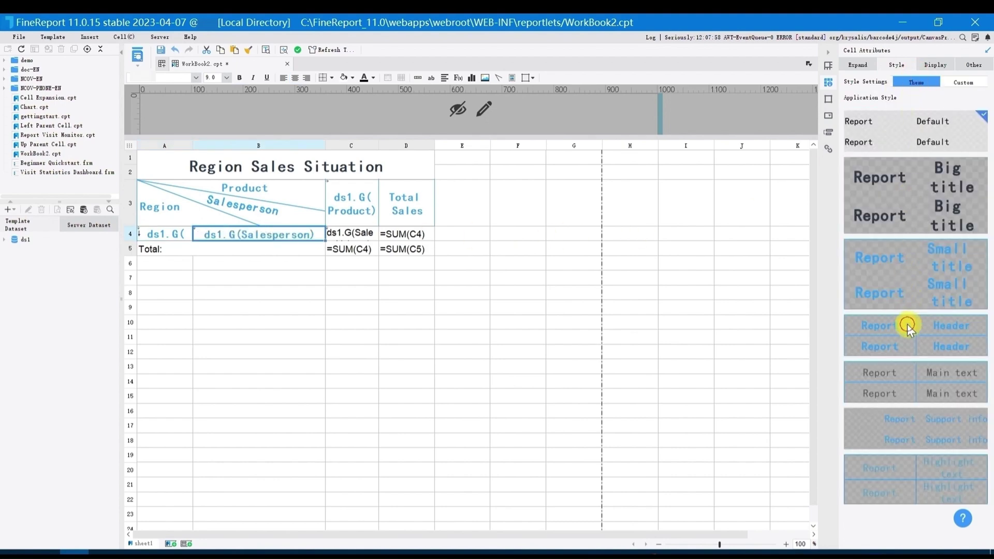
{"action": "left_click", "coordinate": [251, 249]}
{"action": "left_click", "coordinate": [917, 82]}
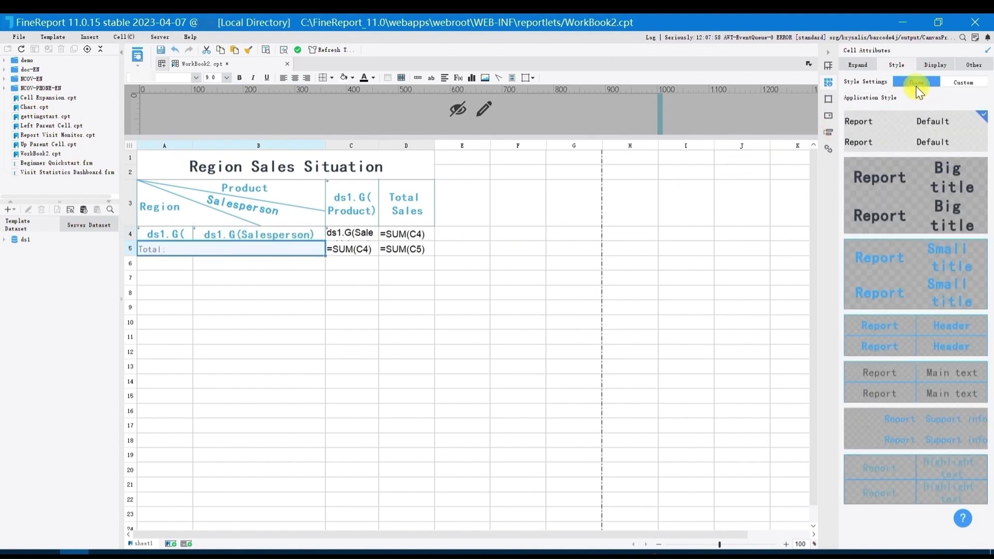
{"action": "left_click", "coordinate": [894, 328]}
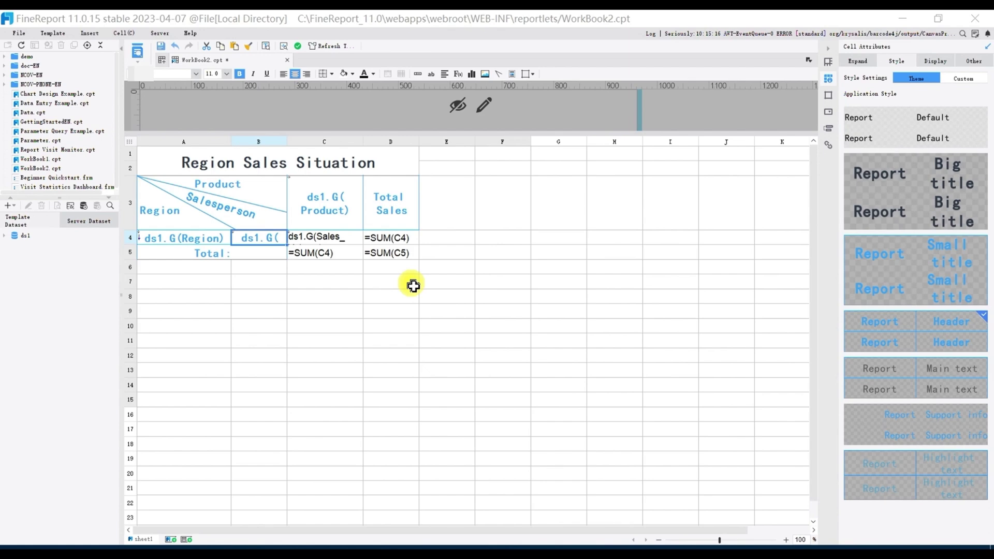
Give A1:D5 light-blue external and inside borders through the custom border settings.
{"action": "left_click_drag", "start_coordinate": [160, 156], "coordinate": [348, 254]}
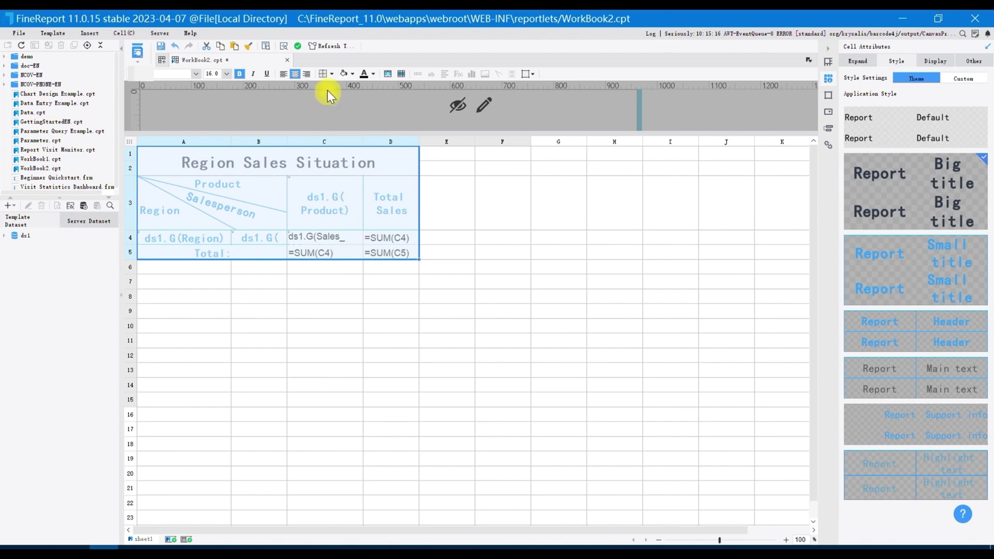
{"action": "left_click", "coordinate": [332, 75]}
{"action": "left_click", "coordinate": [337, 128]}
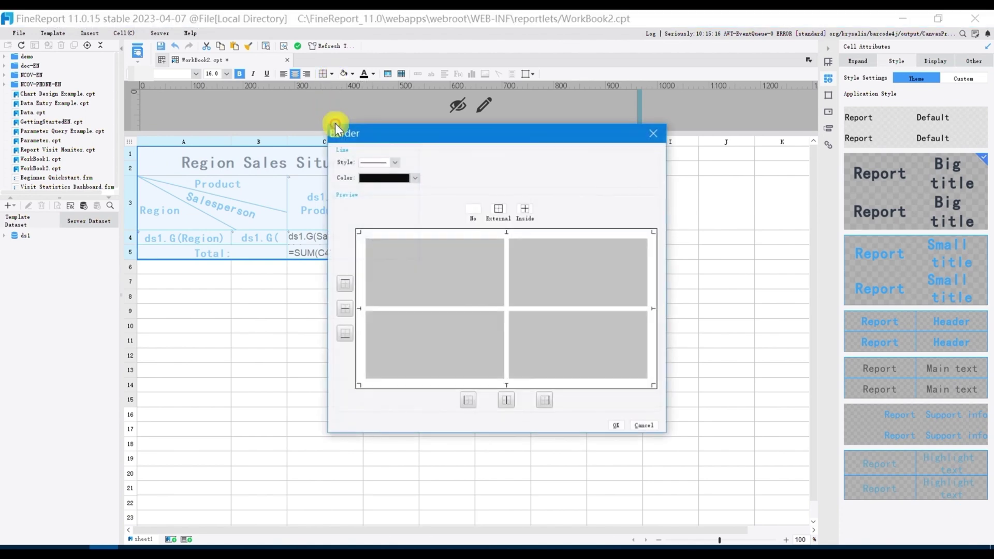
{"action": "left_click", "coordinate": [414, 179]}
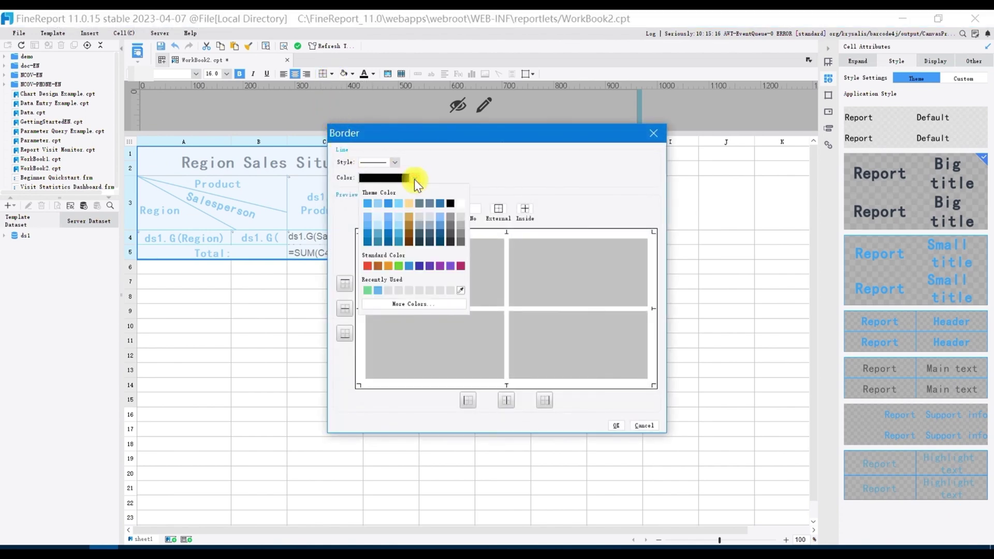
{"action": "left_click", "coordinate": [370, 221]}
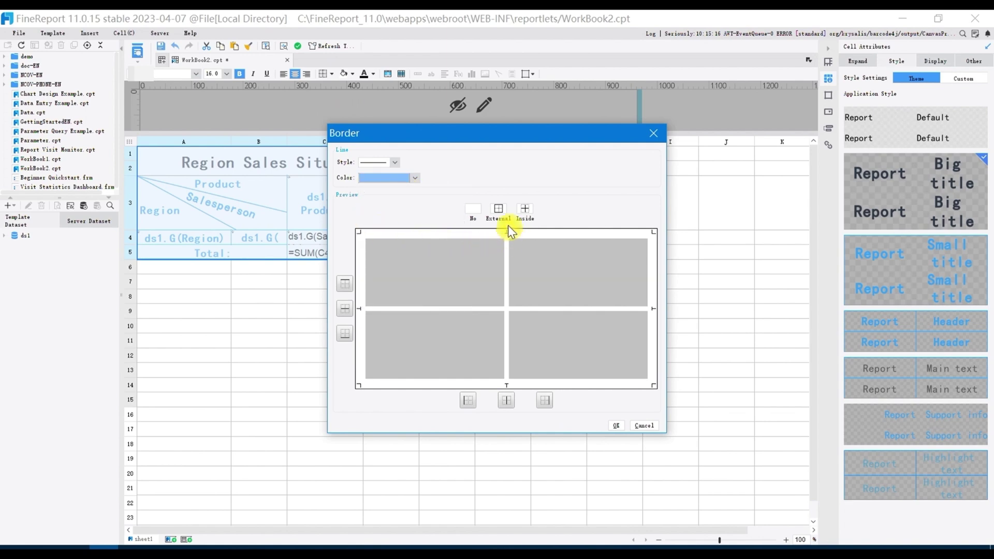
{"action": "left_click", "coordinate": [501, 212]}
{"action": "left_click", "coordinate": [527, 207]}
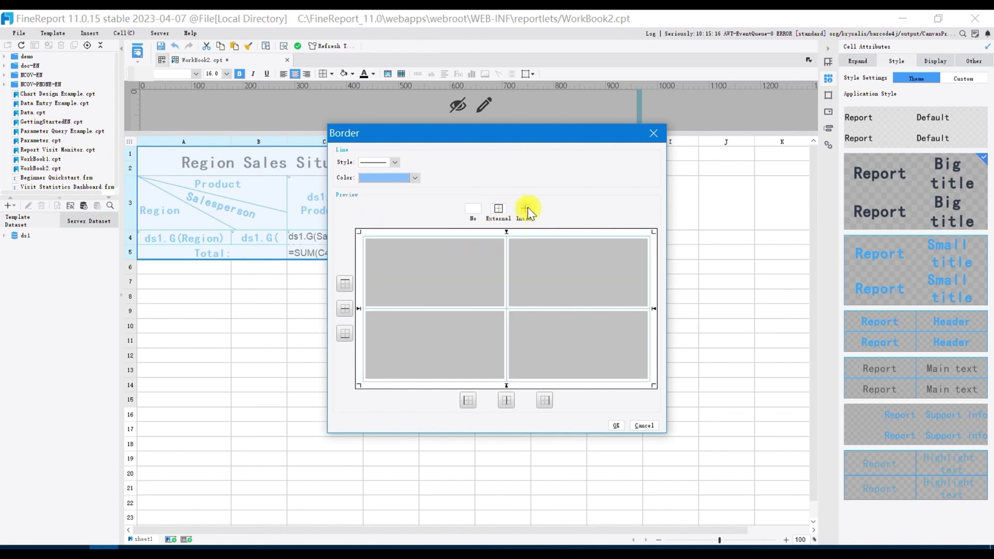
{"action": "left_click", "coordinate": [614, 425]}
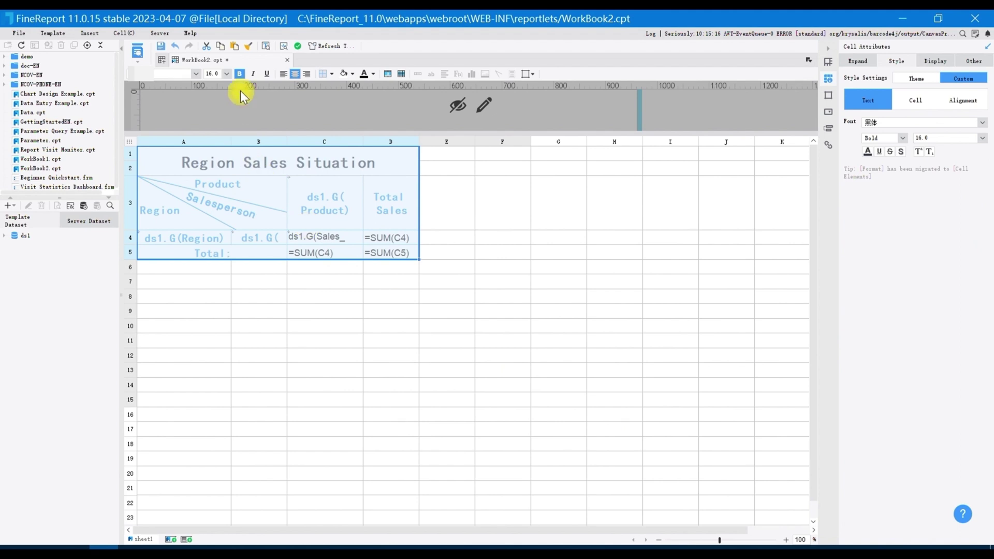
Center-align the text in A1:D5 and preview the finished report in the browser.
{"action": "left_click", "coordinate": [284, 75]}
{"action": "left_click", "coordinate": [292, 74]}
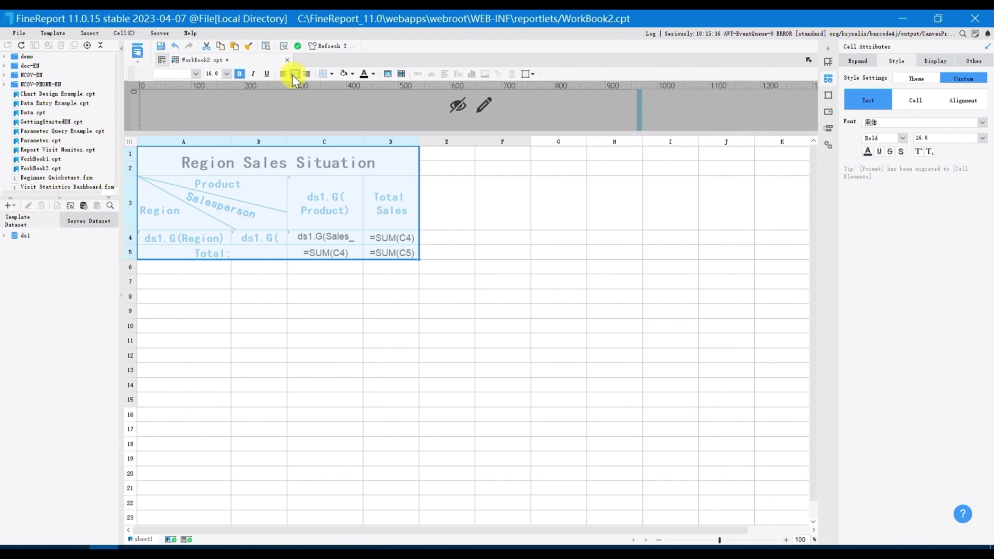
{"action": "left_click", "coordinate": [189, 241]}
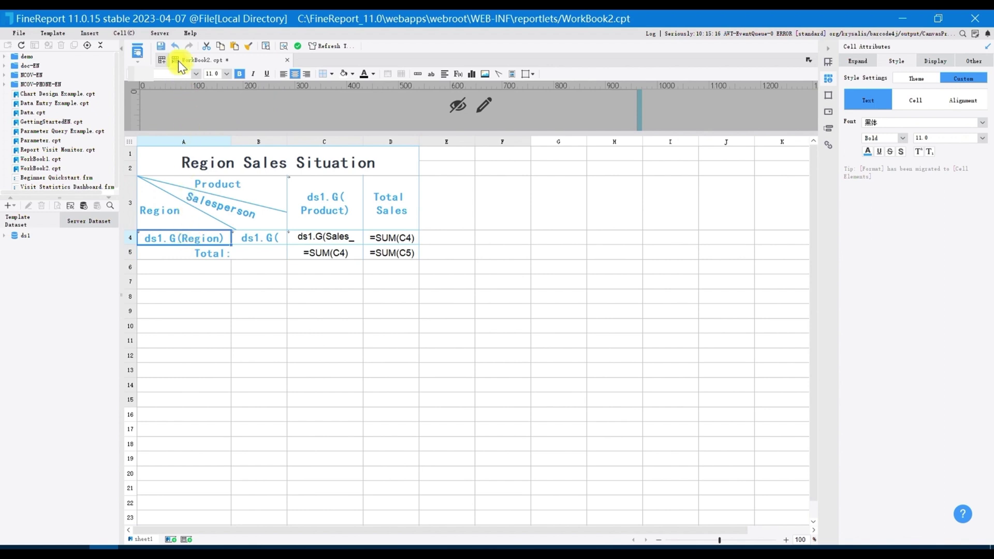
{"action": "left_click", "coordinate": [138, 52]}
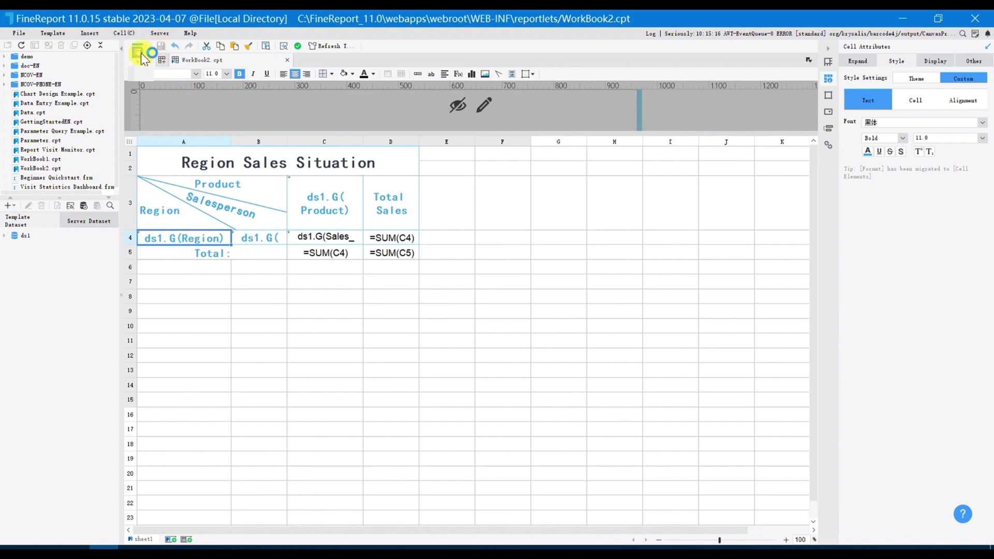